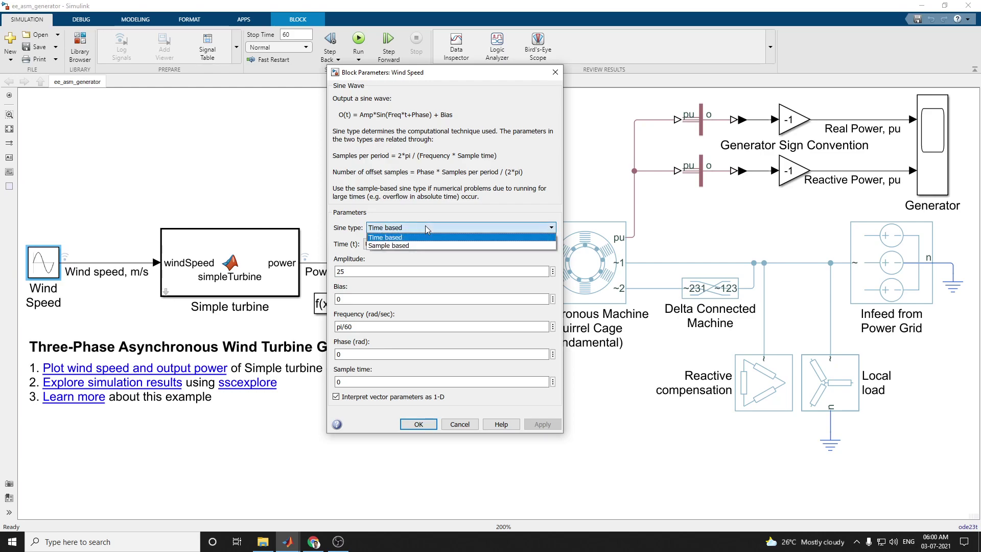
Step: Review the sine wave settings of the Wind Speed source and the power and speed parameters of the Simple turbine block
left_click(427, 228)
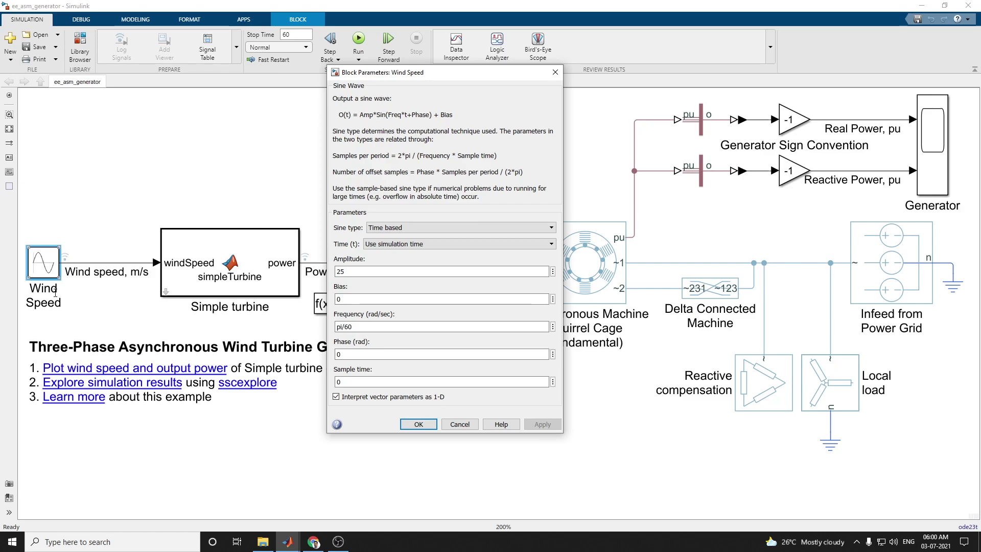
left_click(423, 424)
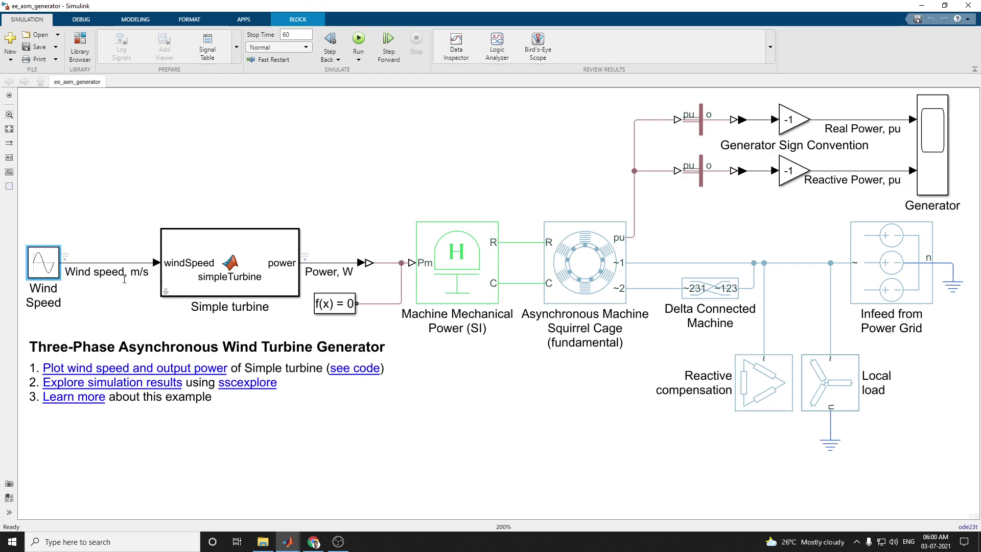
double_click(222, 274)
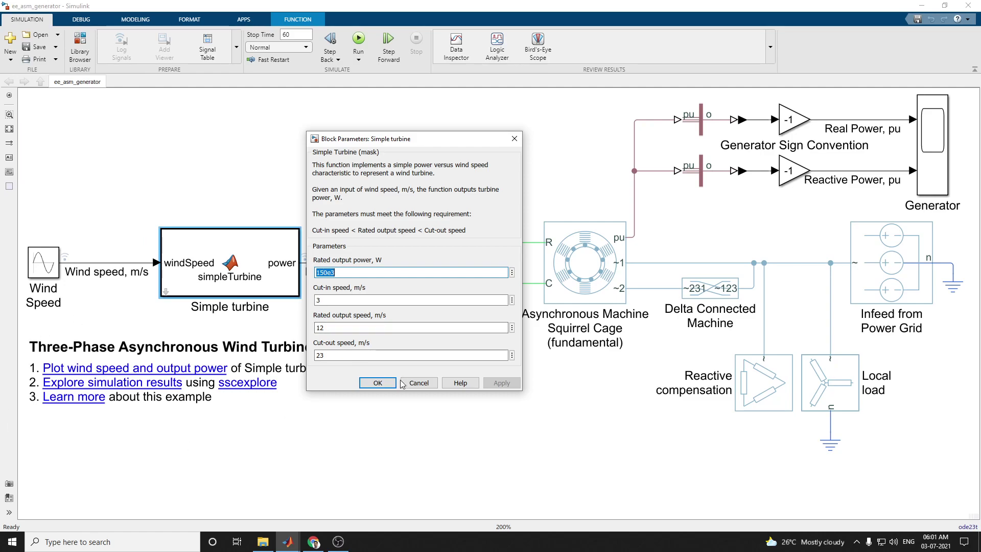
left_click_drag(439, 143, 762, 147)
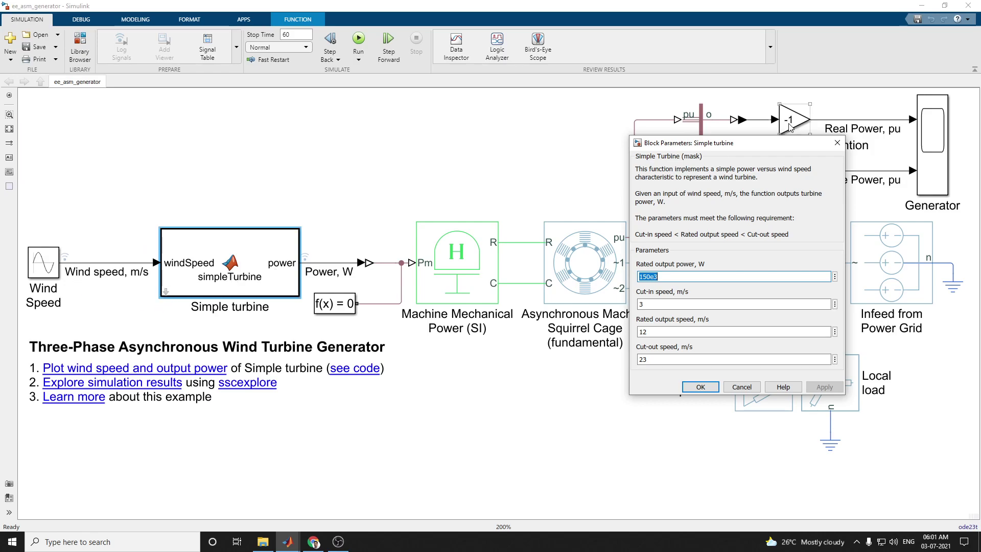
left_click(836, 143)
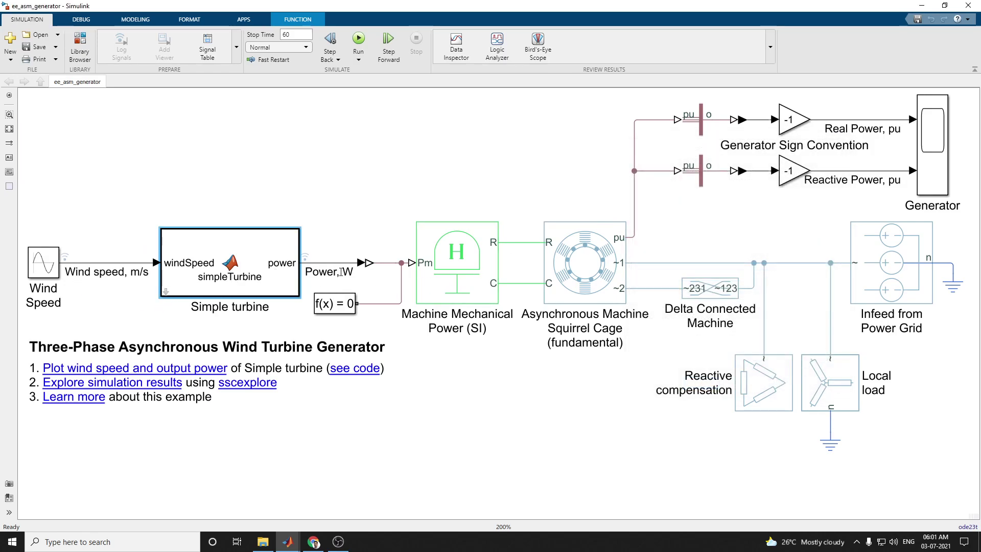
Step: Open the Machine Mechanical Power (SI) block's parameters and read its description, including the inertia constant definition, alongside its R and C connections
double_click(465, 270)
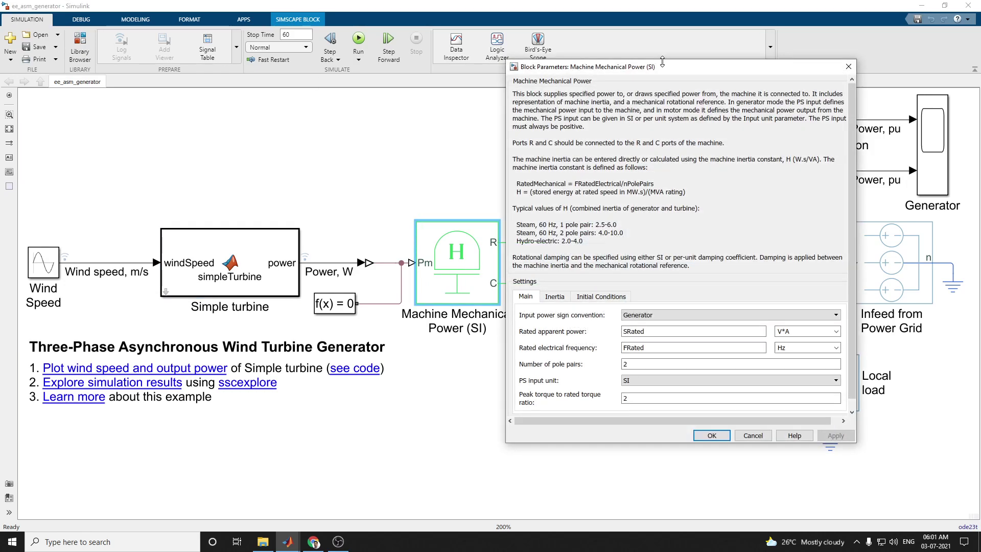
left_click_drag(666, 68, 794, 68)
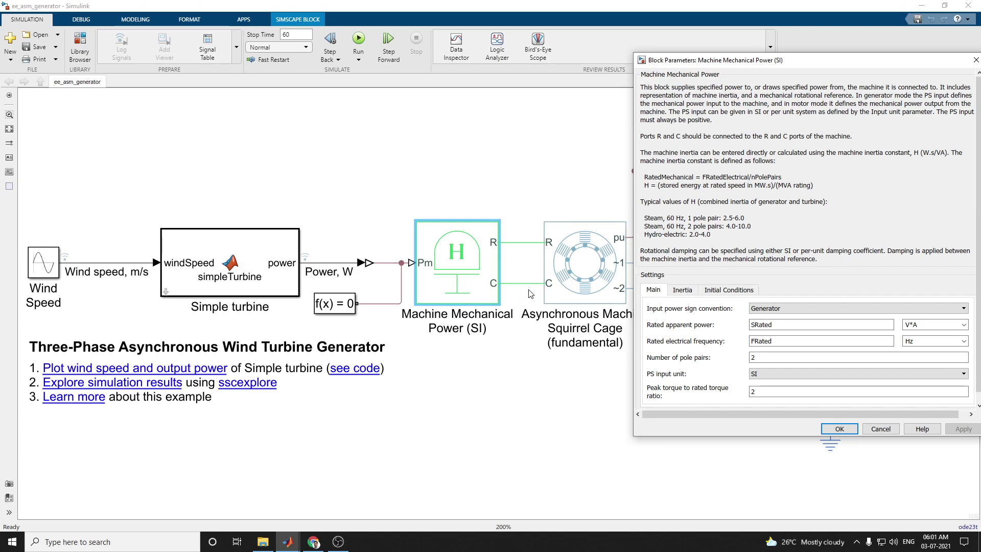
left_click_drag(738, 66, 781, 72)
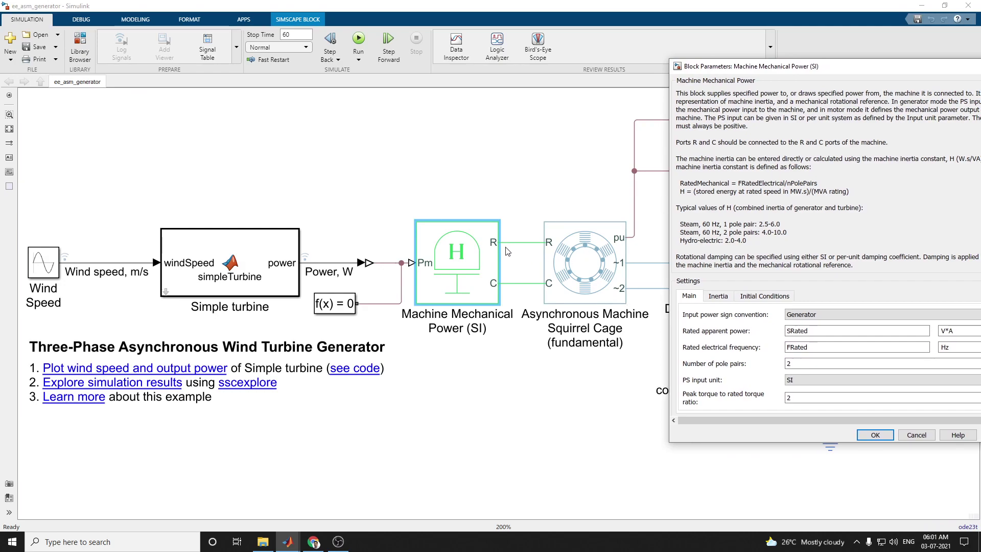
left_click(545, 275)
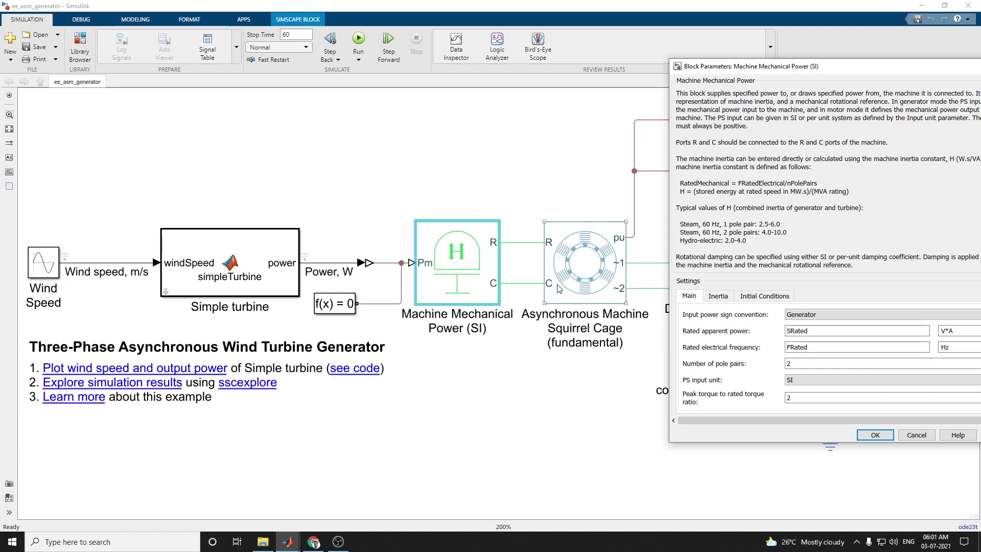
left_click(428, 255)
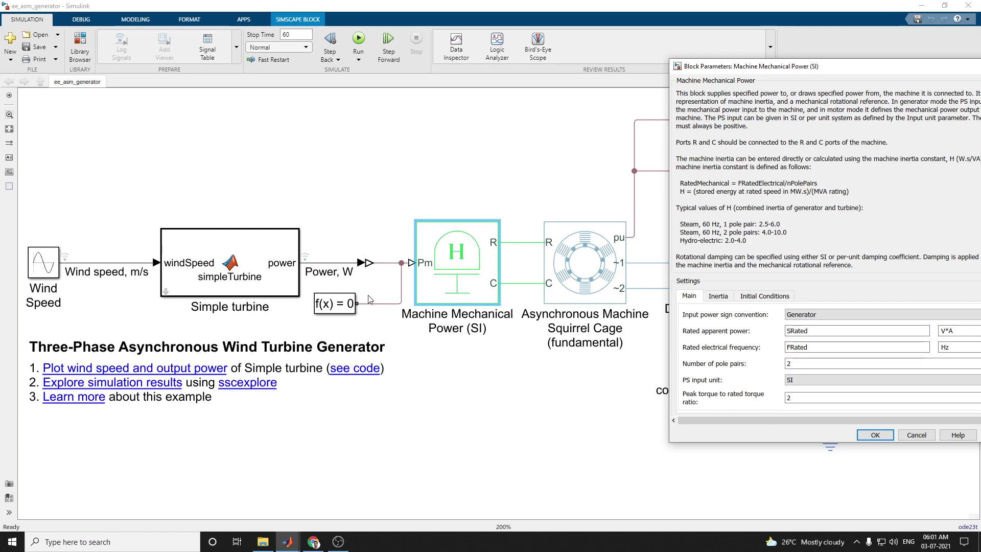
left_click_drag(676, 175, 889, 206)
left_click_drag(828, 70, 449, 36)
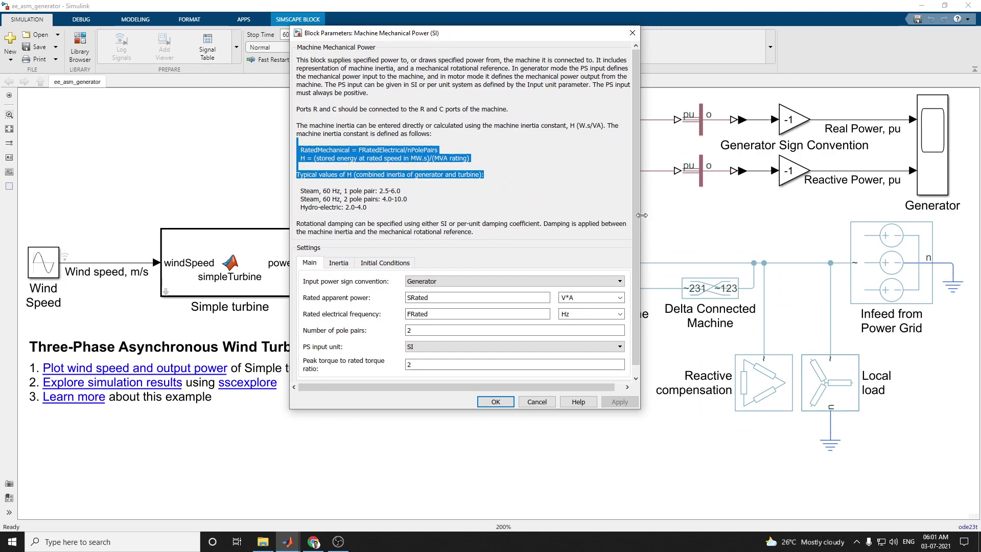
Step: Examine the Machine Mechanical Power block's main settings, including sign convention, rated apparent power and rated electrical frequency, and close its parameters
left_click_drag(640, 223, 825, 224)
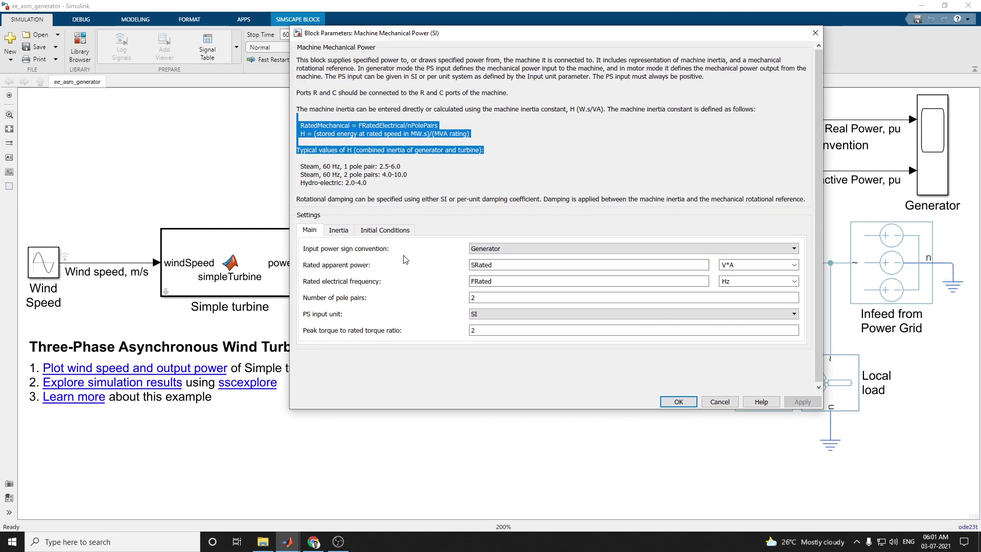
left_click(485, 249)
left_click(488, 256)
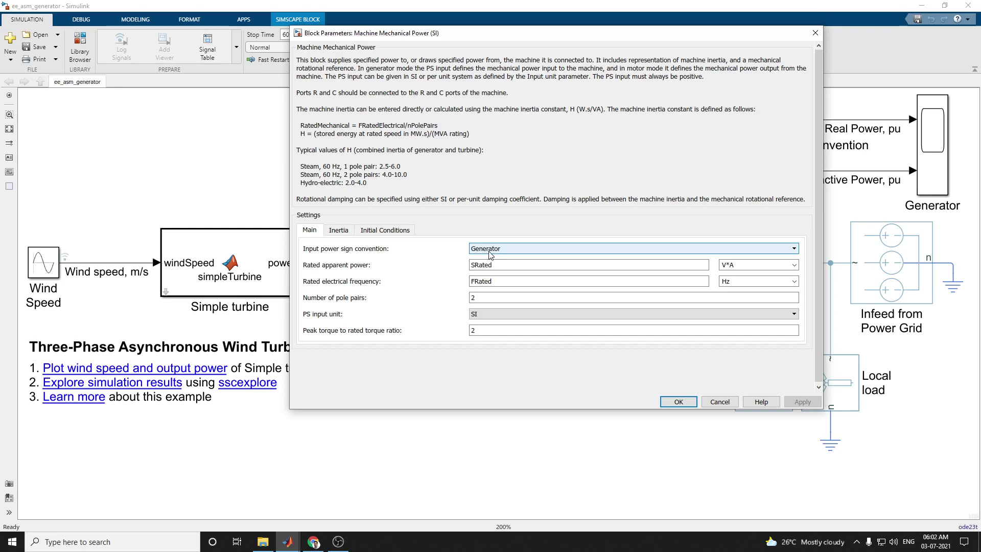
left_click(489, 264)
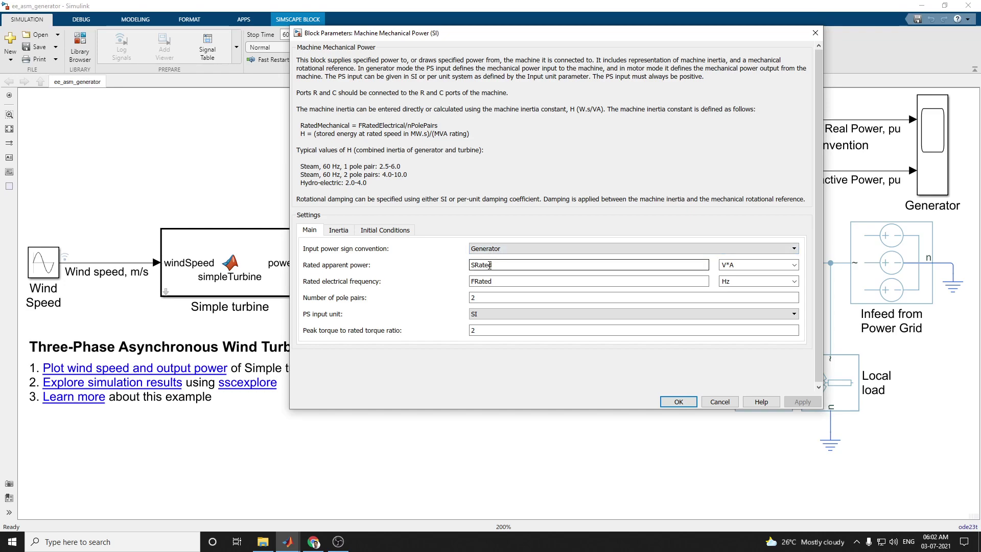
left_click(483, 281)
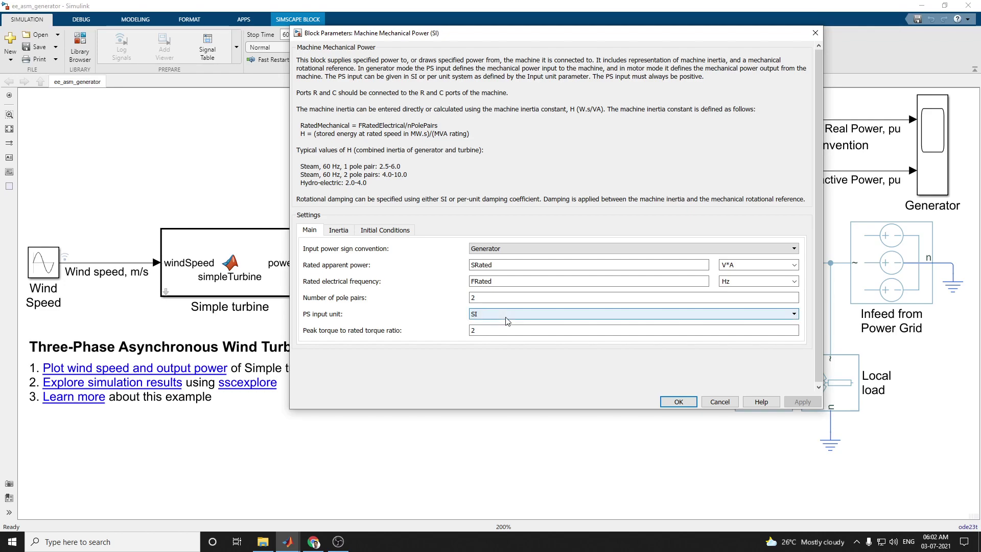
left_click(678, 402)
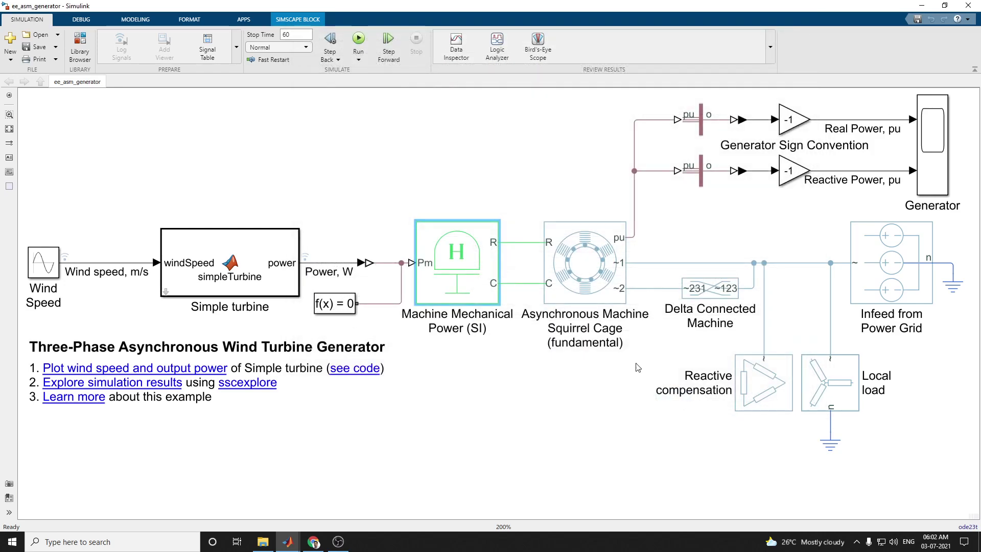
Step: Open the Asynchronous Machine Squirrel Cage block's parameters and check the main ratings and the available squirrel cage options
left_click(575, 262)
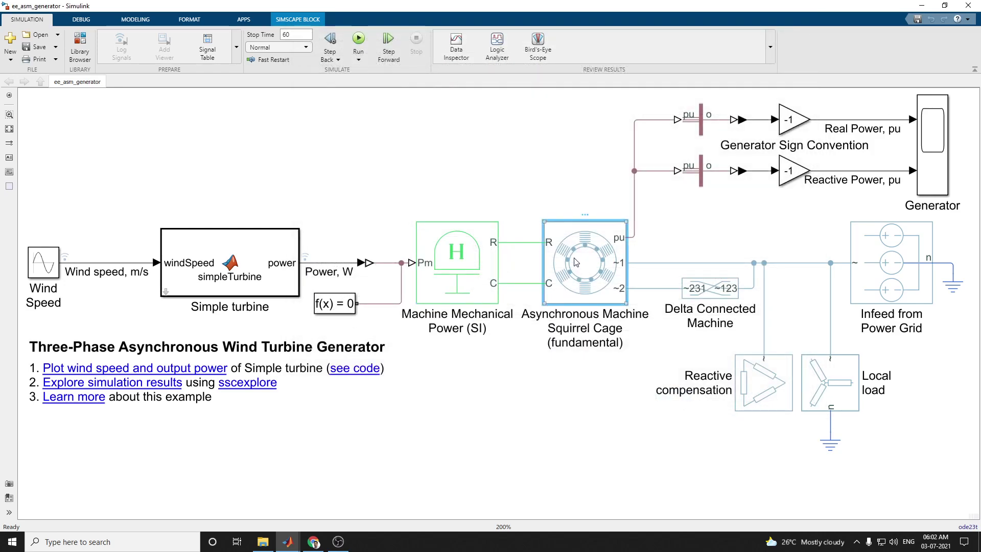
double_click(575, 262)
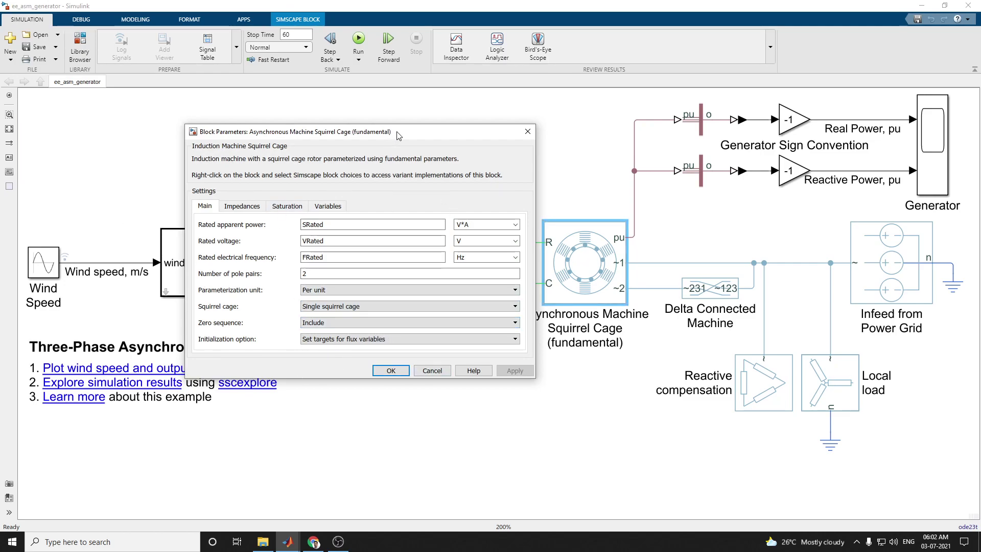
left_click_drag(397, 137, 261, 144)
left_click(587, 334)
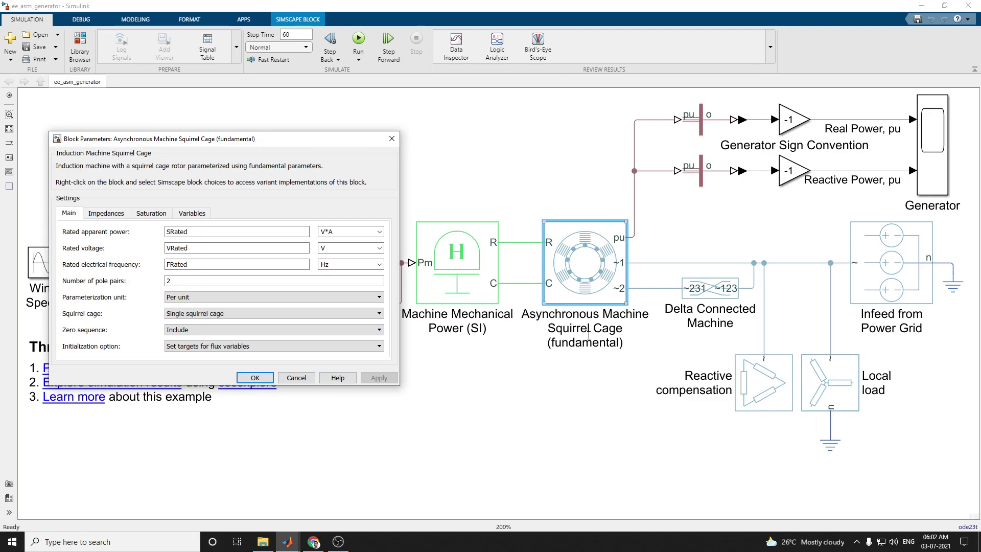
left_click(379, 313)
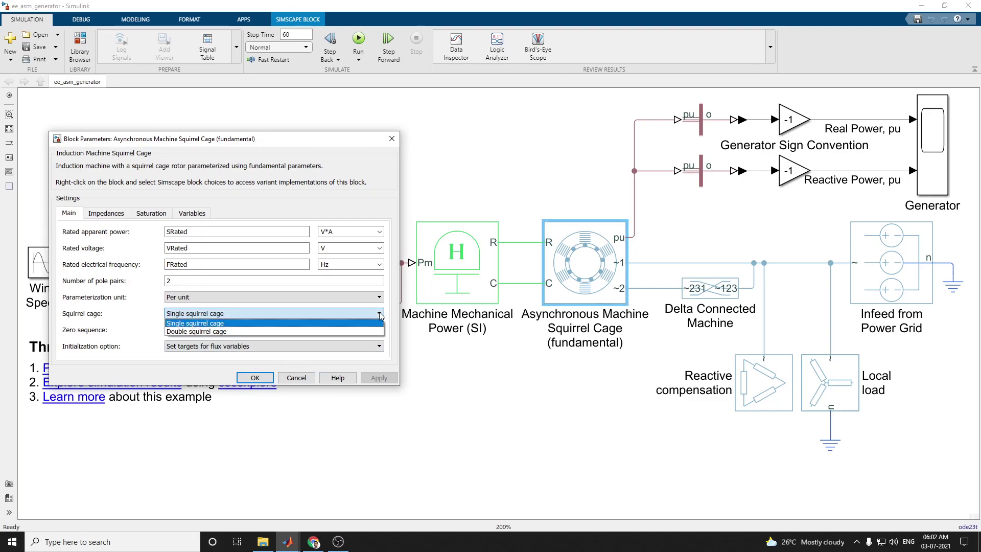
left_click(380, 313)
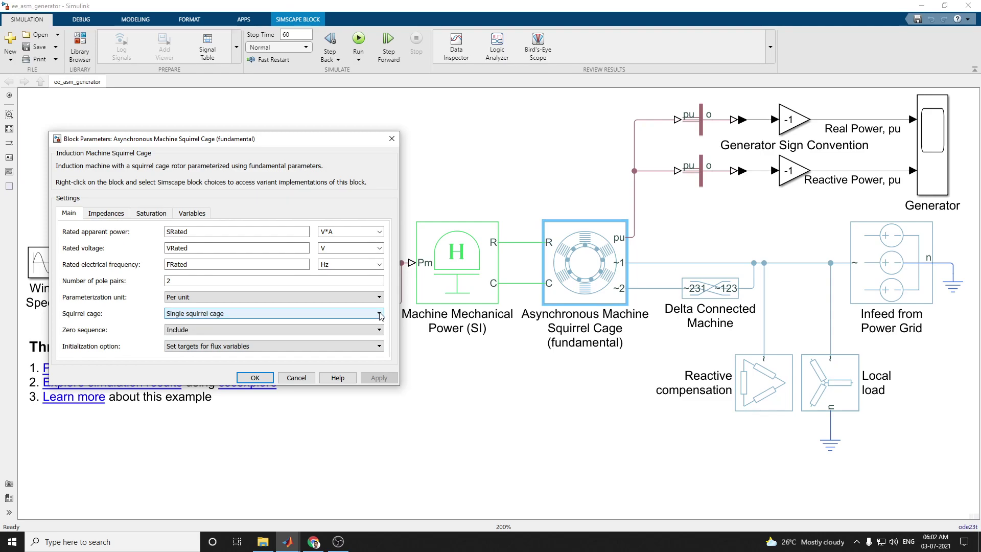
Step: Review the asynchronous machine's impedance, saturation and variable settings, and close its parameters
left_click(105, 214)
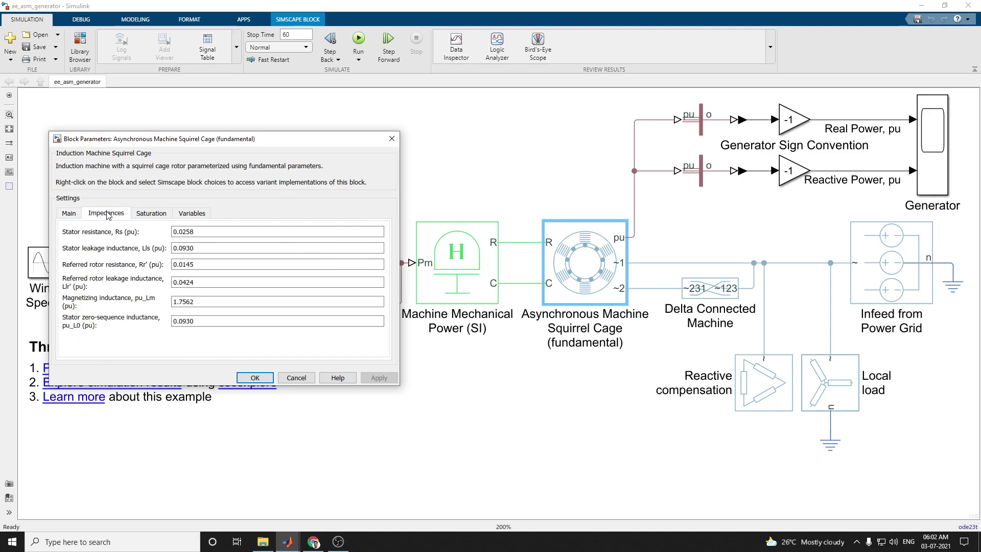
left_click(146, 216)
left_click(198, 218)
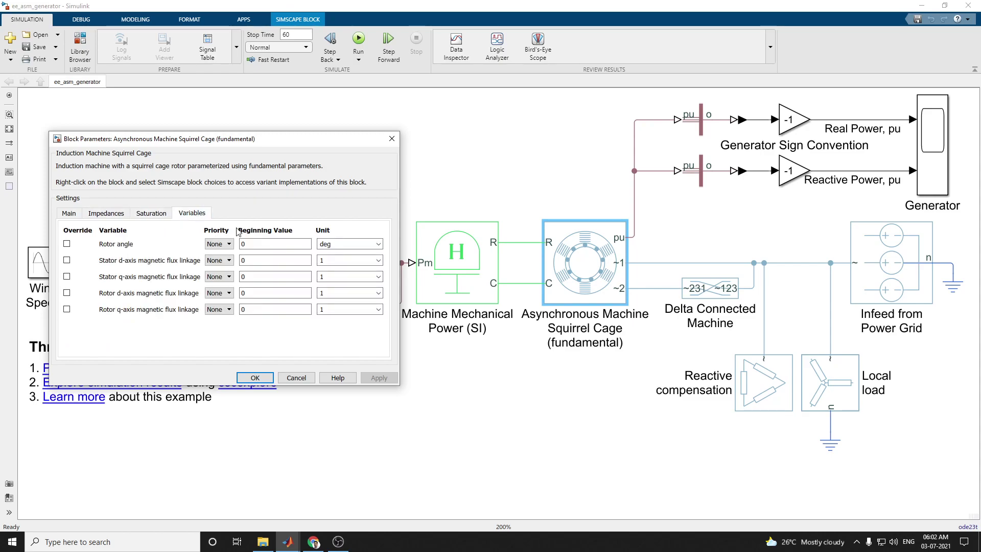
left_click(387, 140)
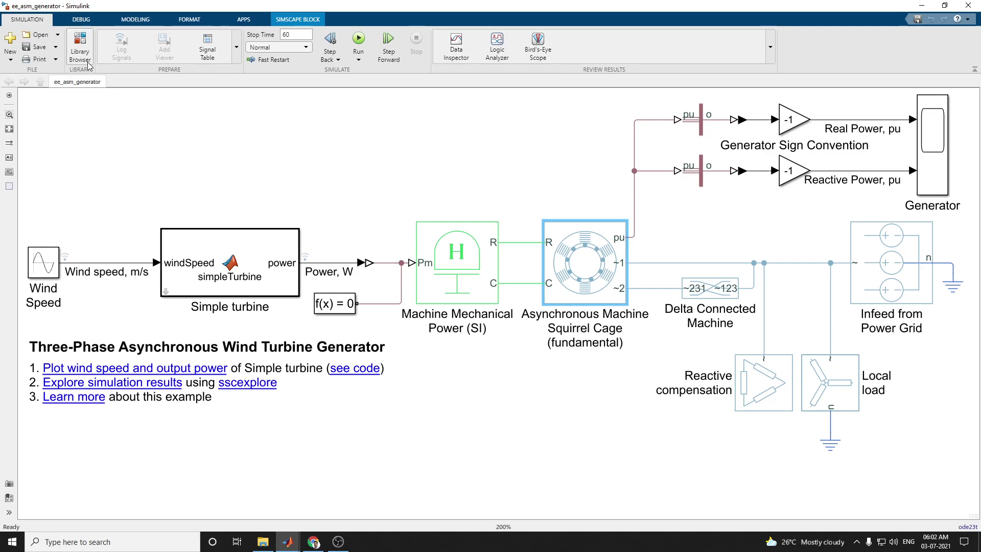
Step: Insert a trial Machine Mechanical Power block in the empty canvas area above the turbine model and delete it
double_click(376, 138)
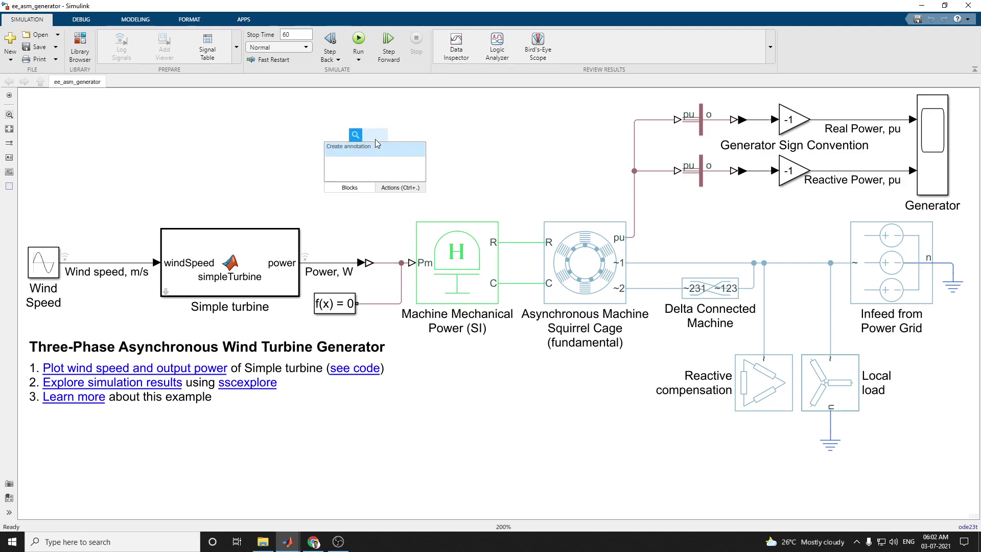
type("mac")
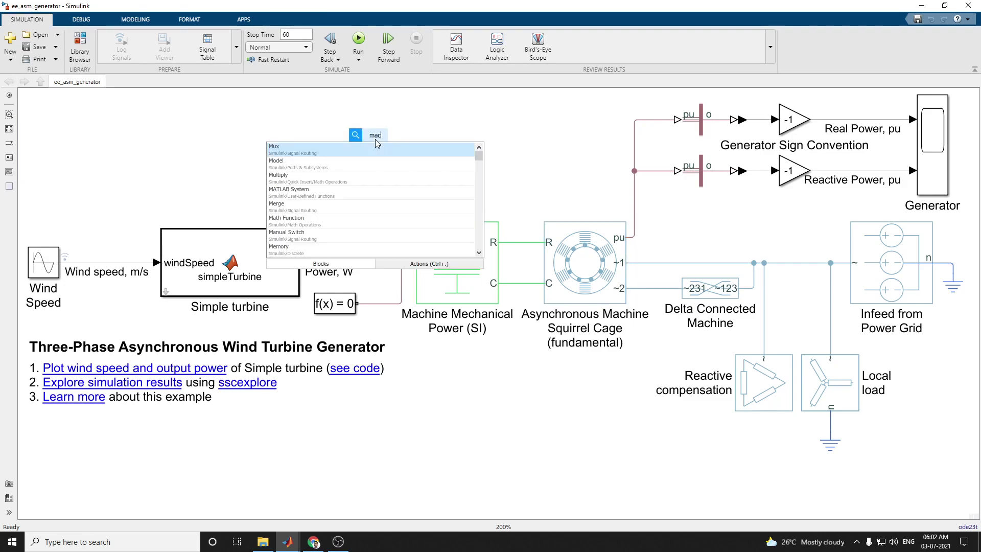
type("hine")
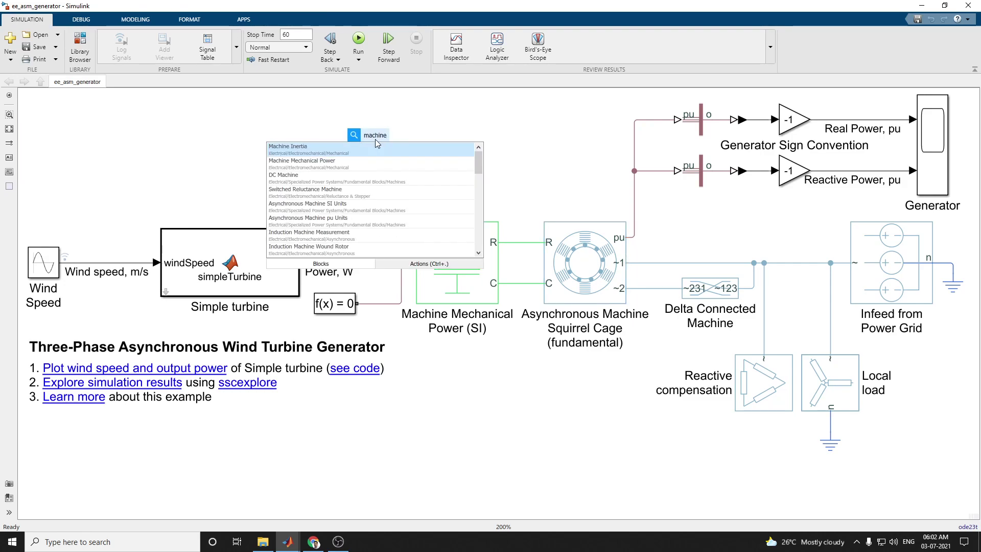
type(" mecha")
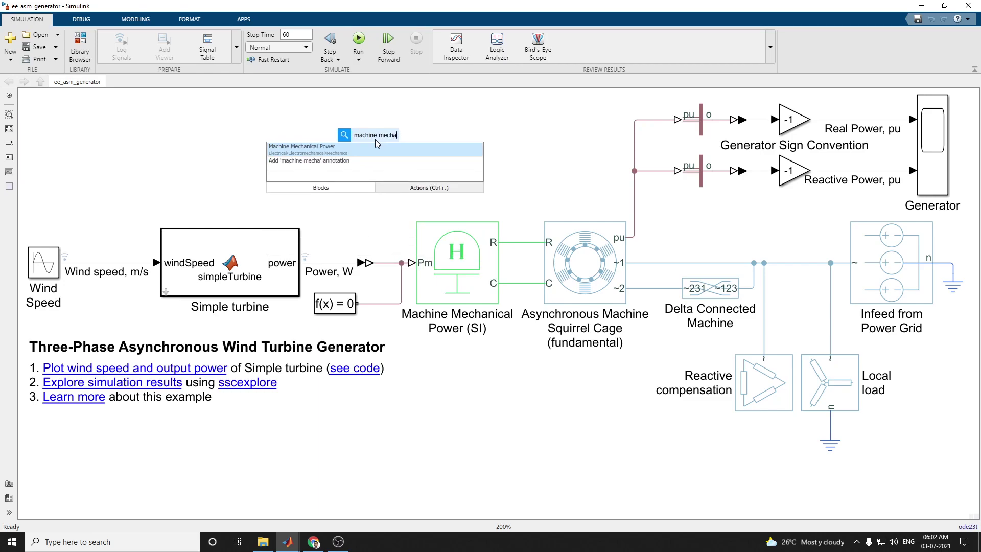
left_click(304, 152)
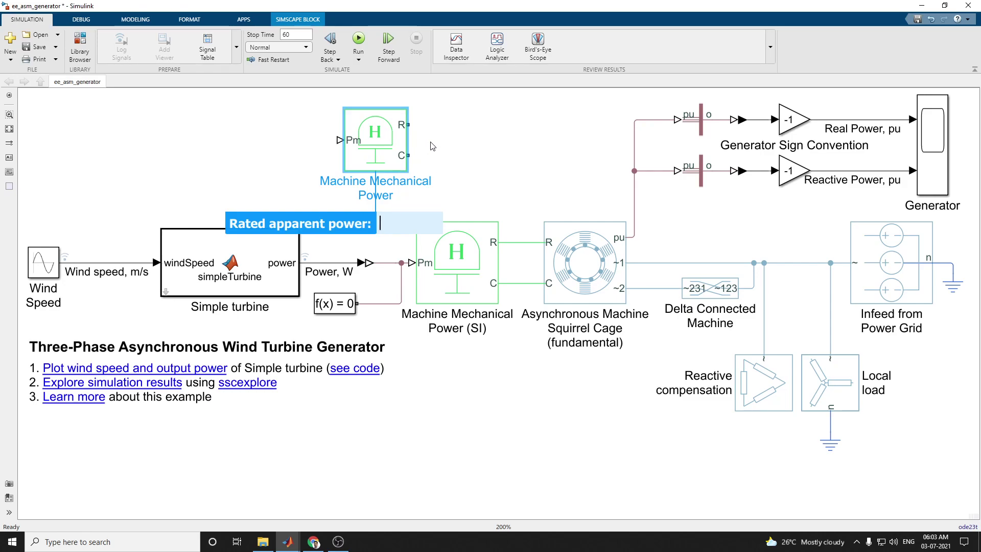
left_click(391, 151)
key("Delete")
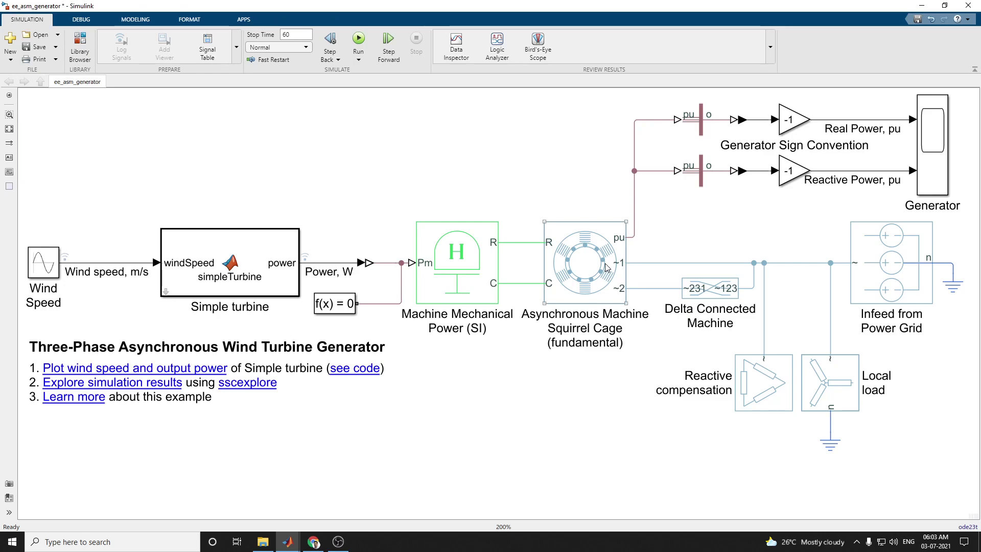
Step: Insert a trial Asynchronous Machine SI Units block in the empty canvas area above the turbine model and delete it
double_click(522, 176)
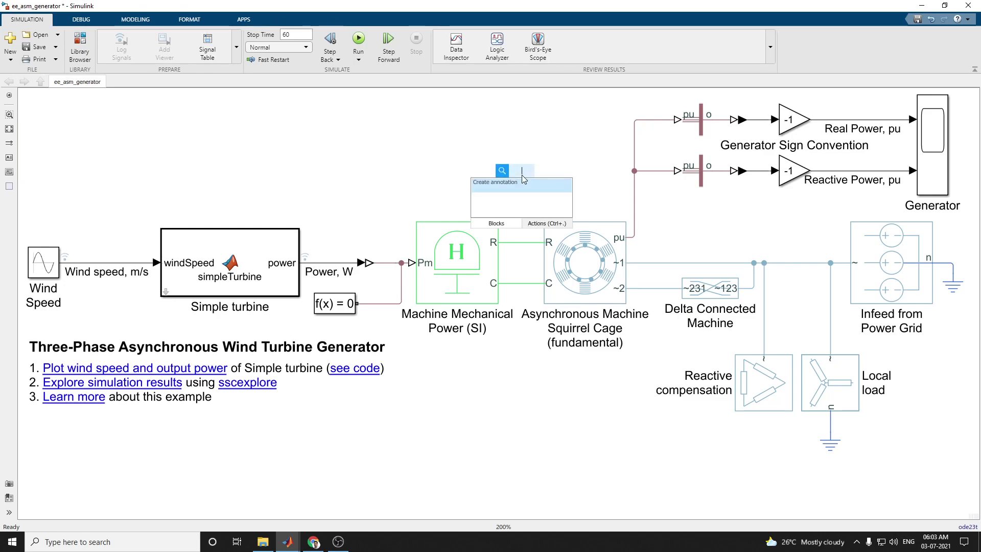
type("a")
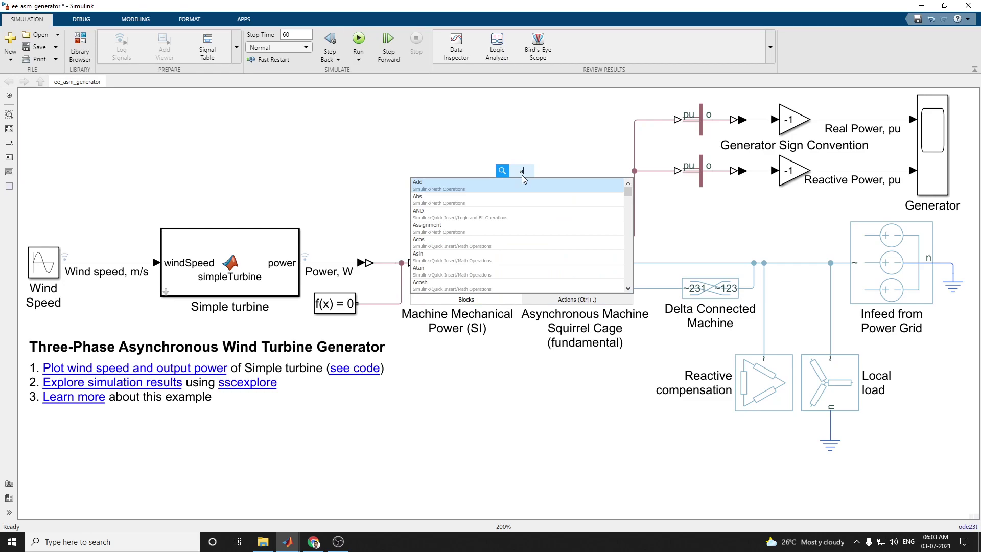
type("sy")
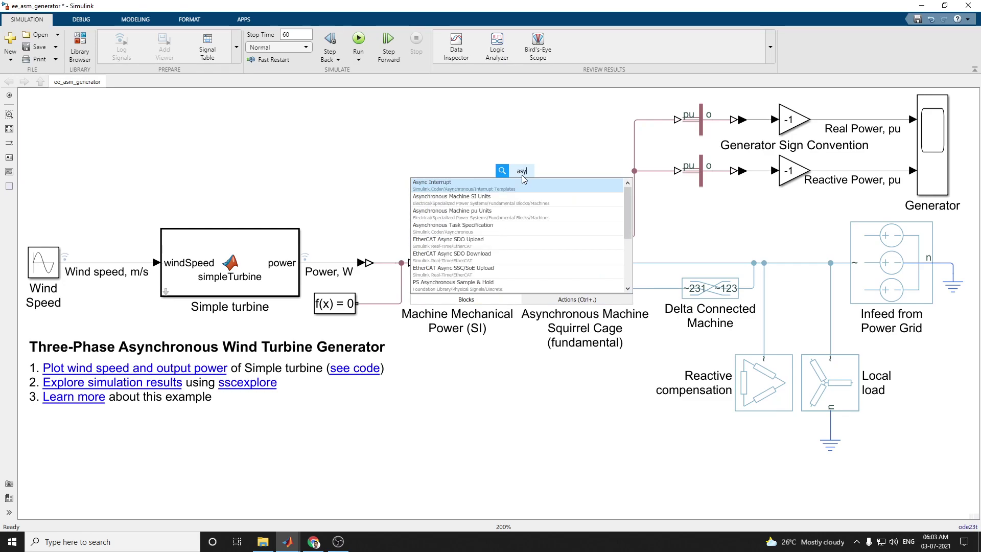
type("nch")
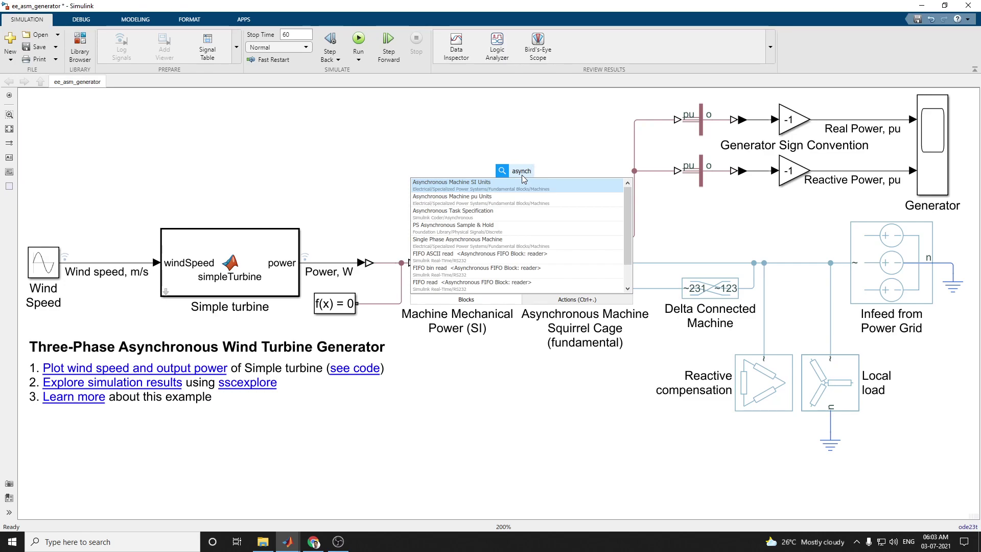
type("ronous ma")
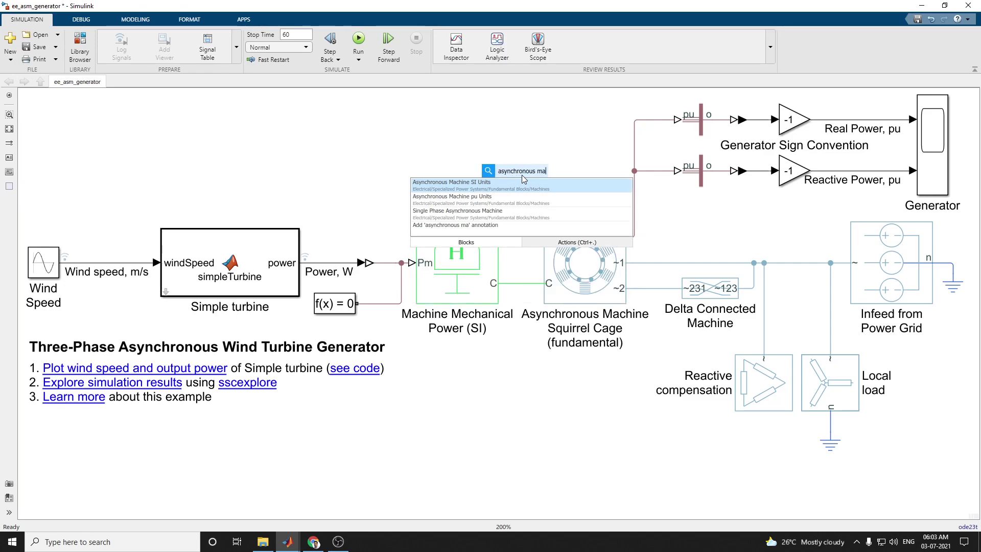
type("chine")
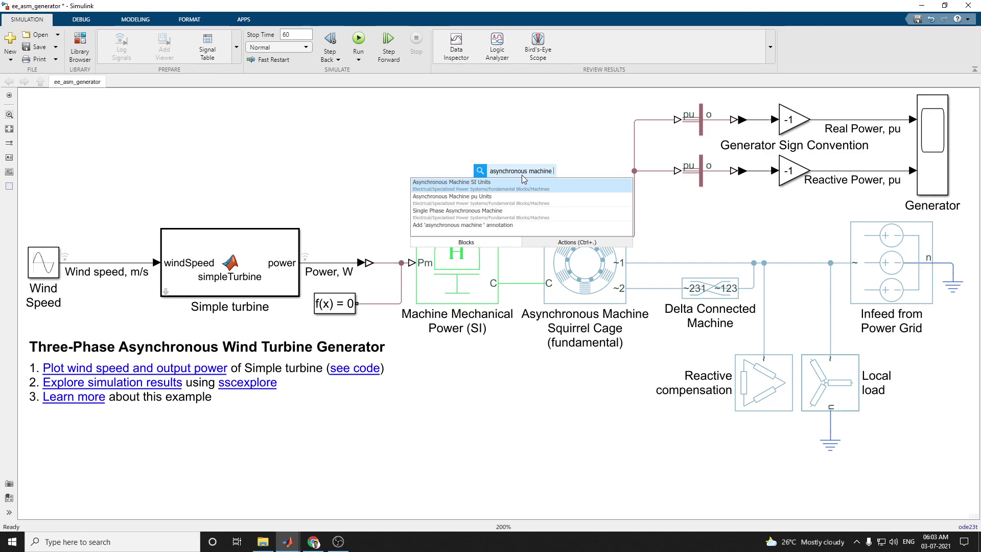
type(" sq")
left_click(495, 185)
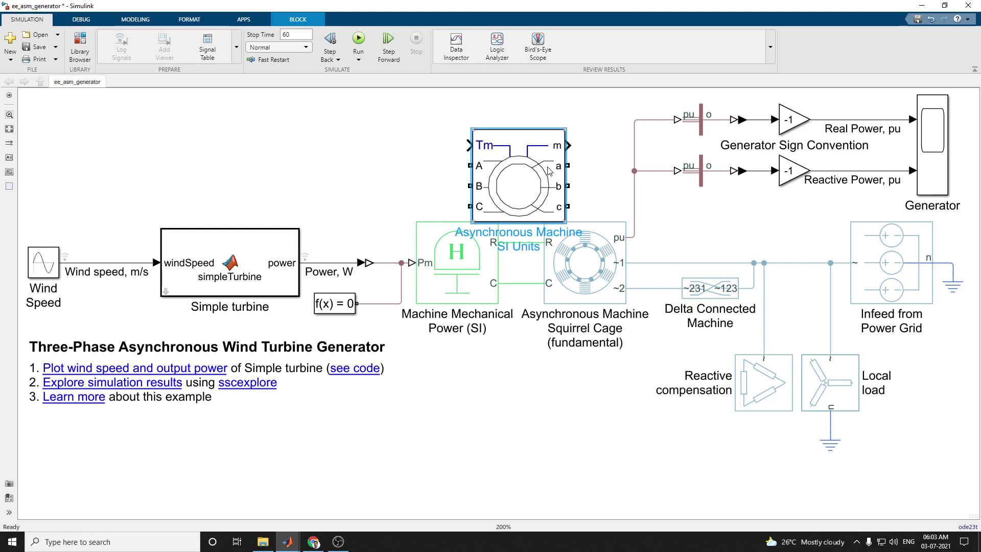
key("Delete")
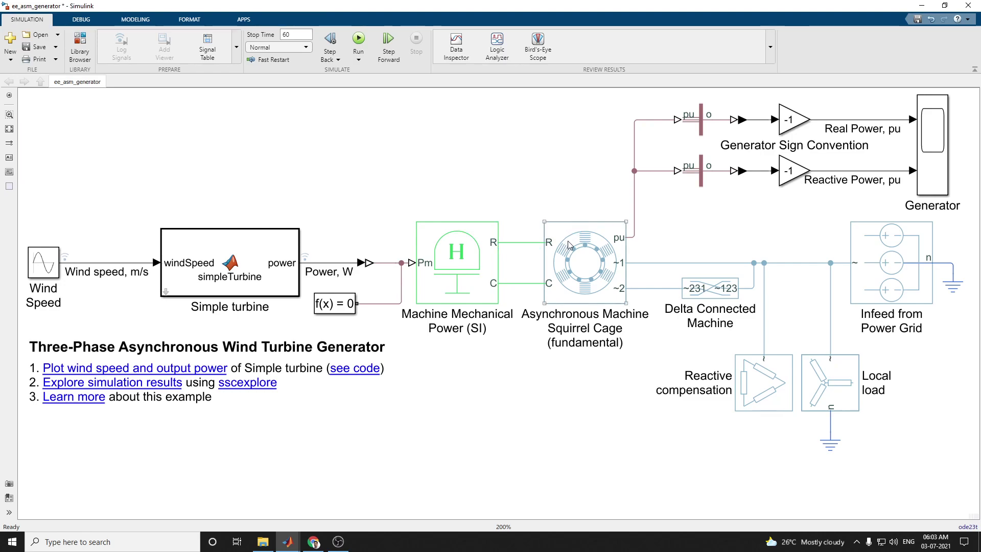
right_click(568, 240)
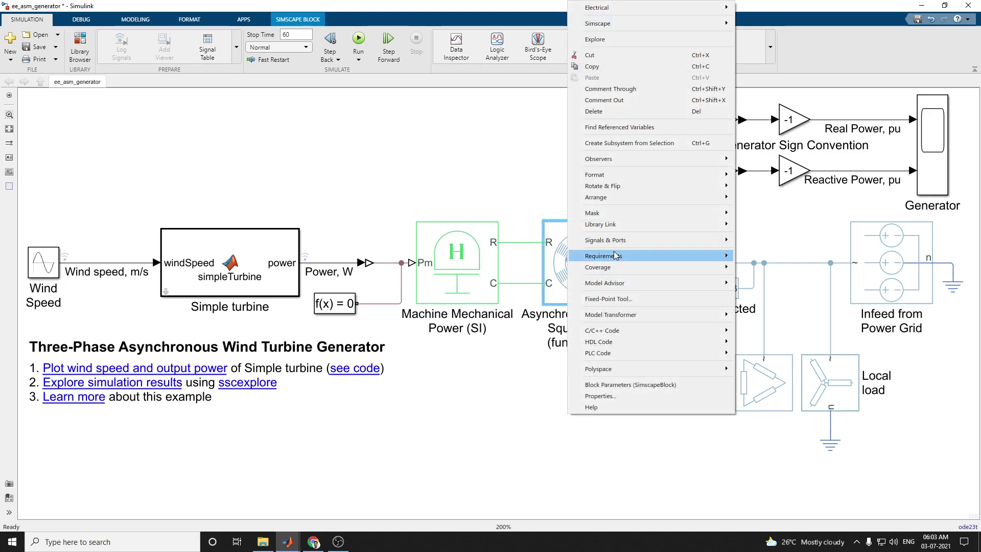
mouse_move(611, 226)
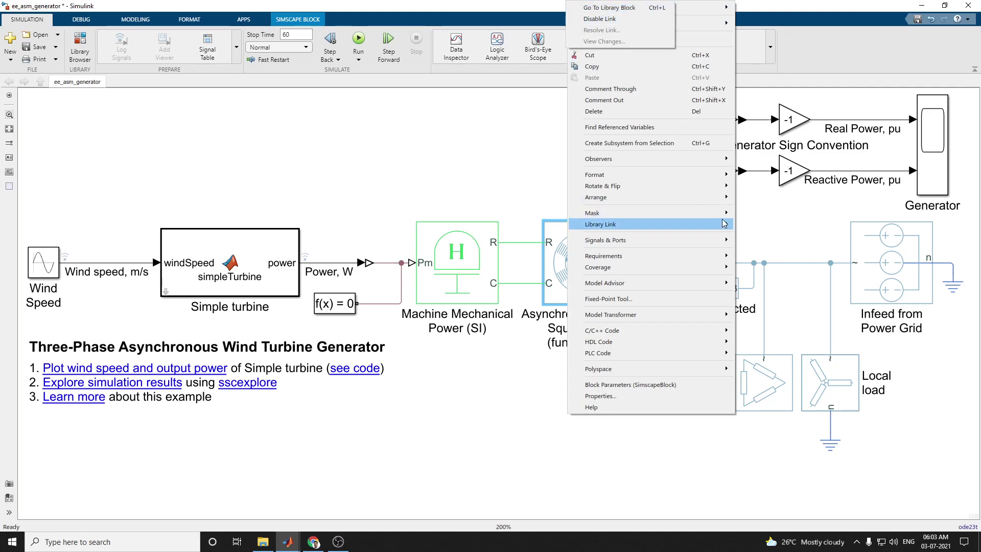
left_click(409, 466)
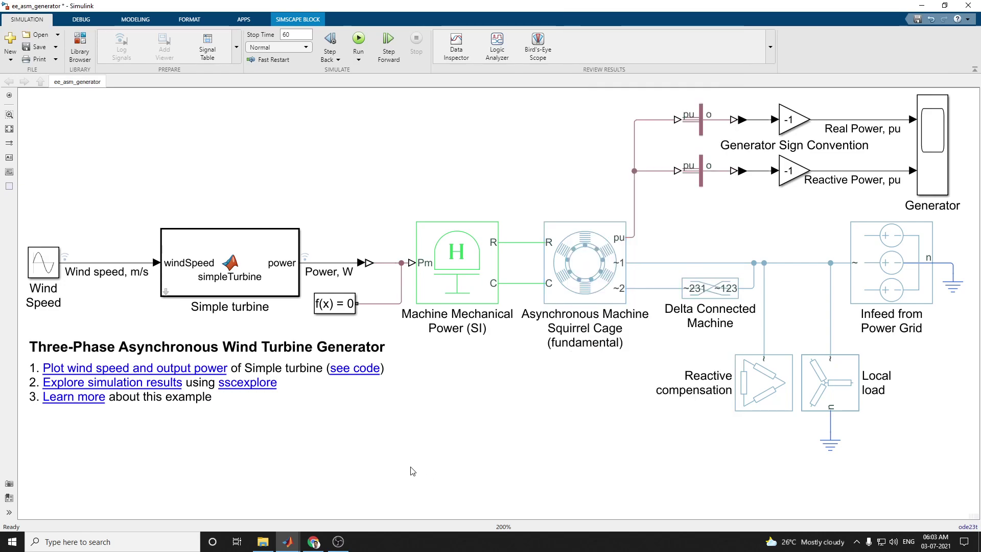
Step: Open the Asynchronous Machine Squirrel Cage block's parameters, go to its source block in the library and enlarge the library window
double_click(583, 263)
right_click(582, 263)
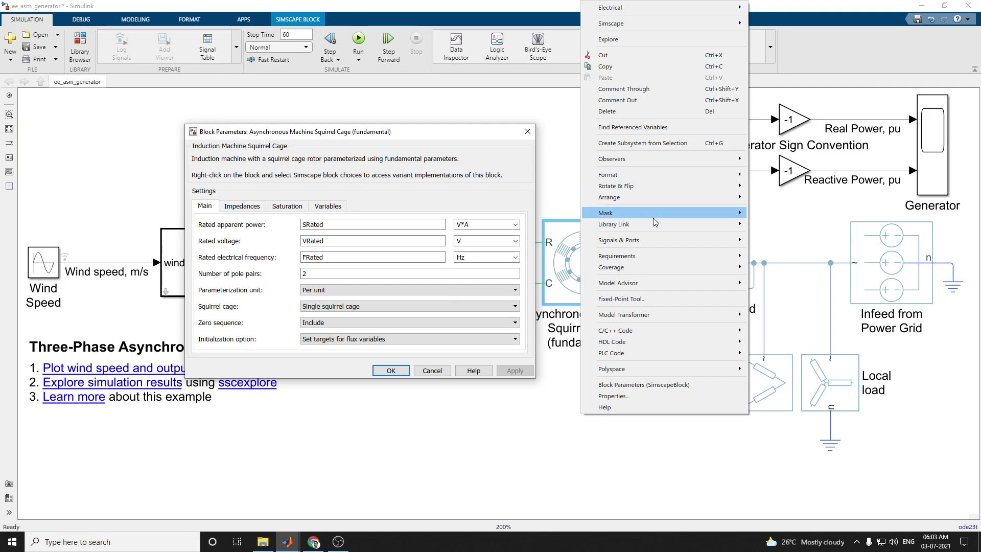
mouse_move(654, 226)
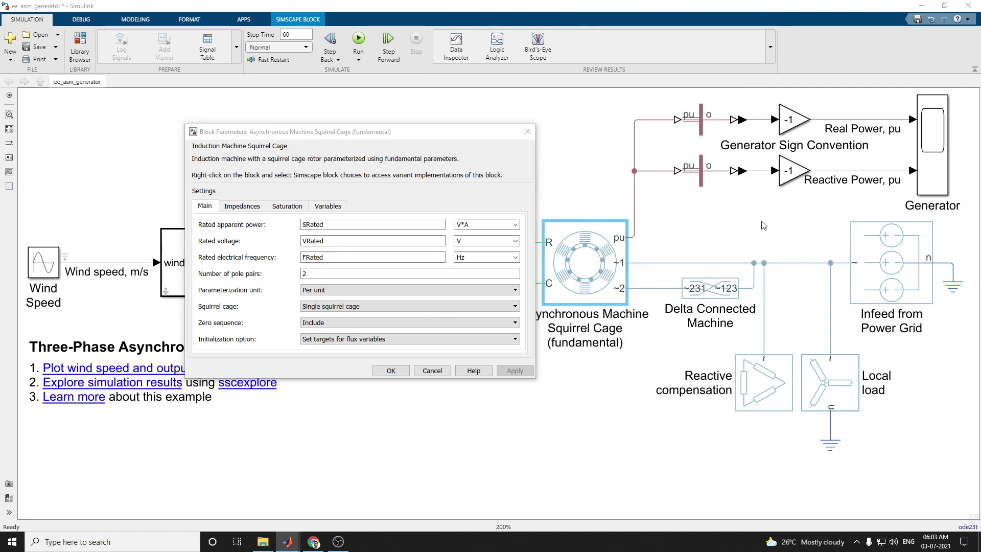
key("ctrl+l")
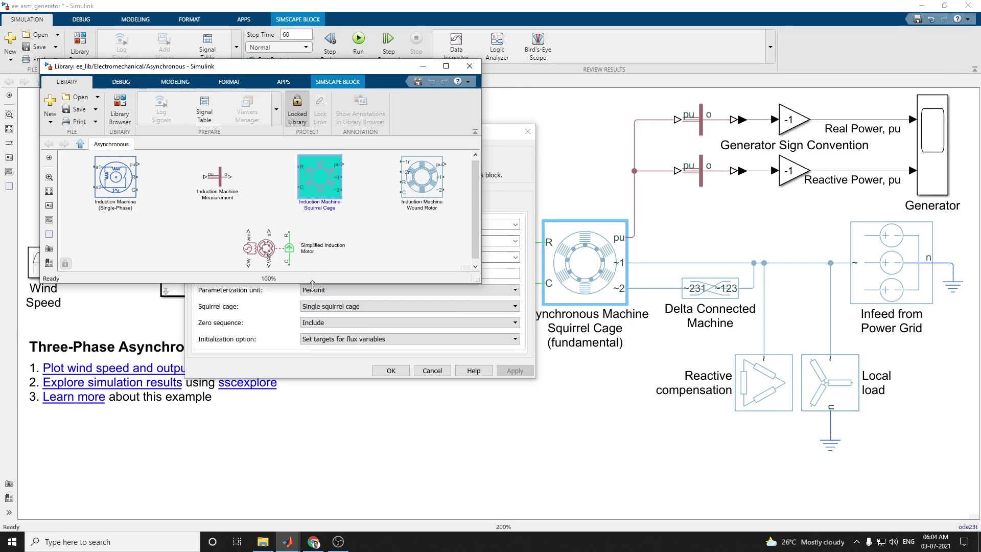
left_click_drag(313, 283, 326, 426)
left_click_drag(481, 252, 517, 259)
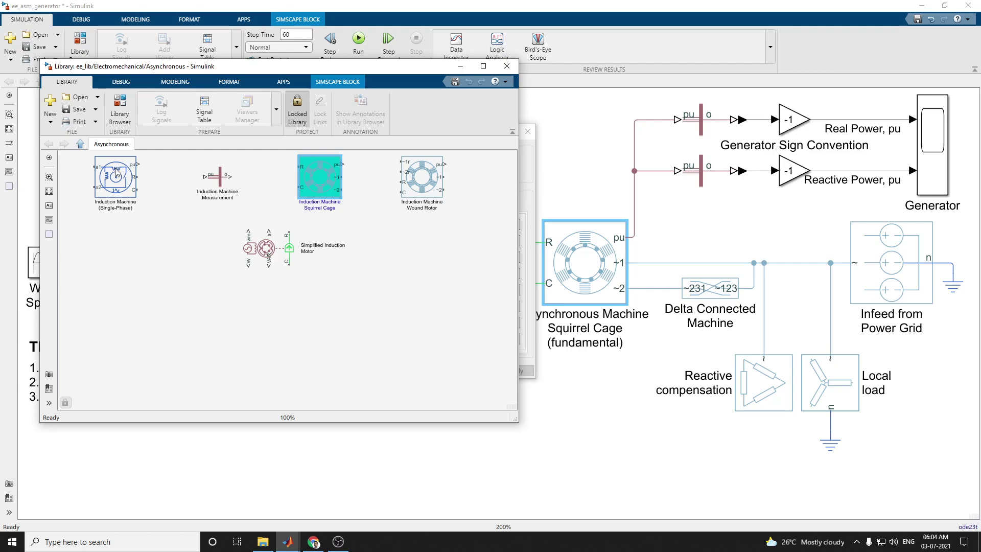
Step: Review the blocks in the Electromechanical/Asynchronous library, and close the library and the asynchronous machine's parameters
left_click(620, 331)
left_click(414, 262)
left_click(391, 241)
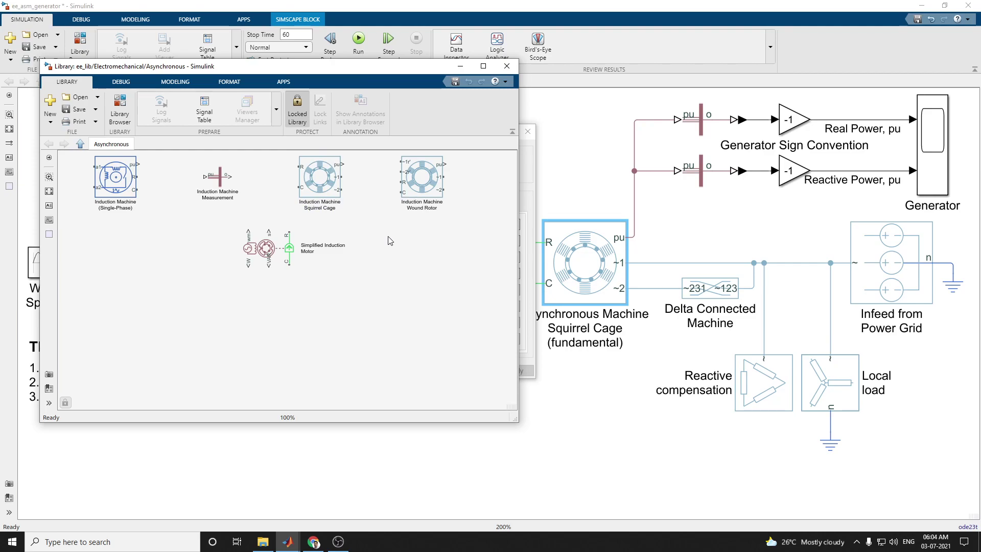
left_click(507, 65)
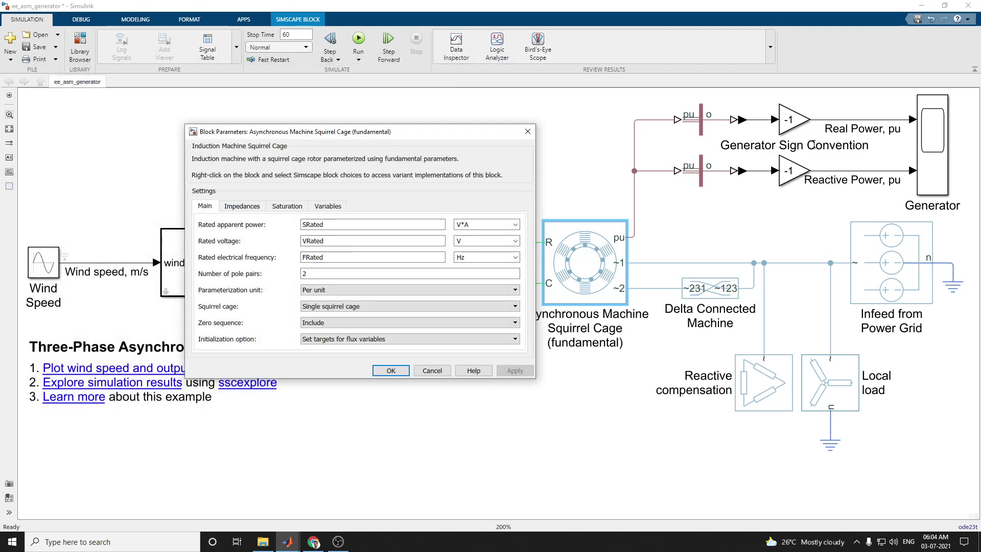
left_click(526, 131)
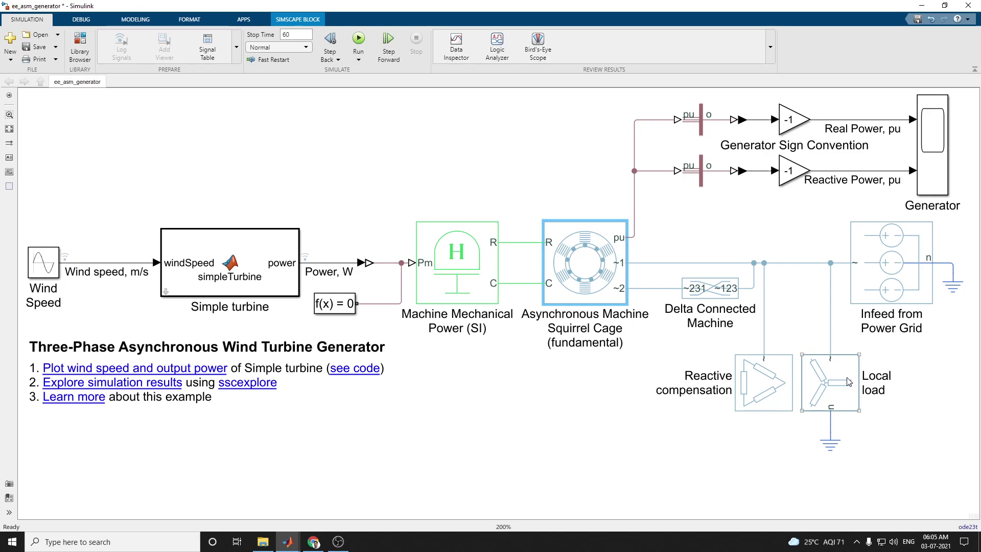
left_click(266, 253)
mouse_move(617, 263)
left_click(227, 453)
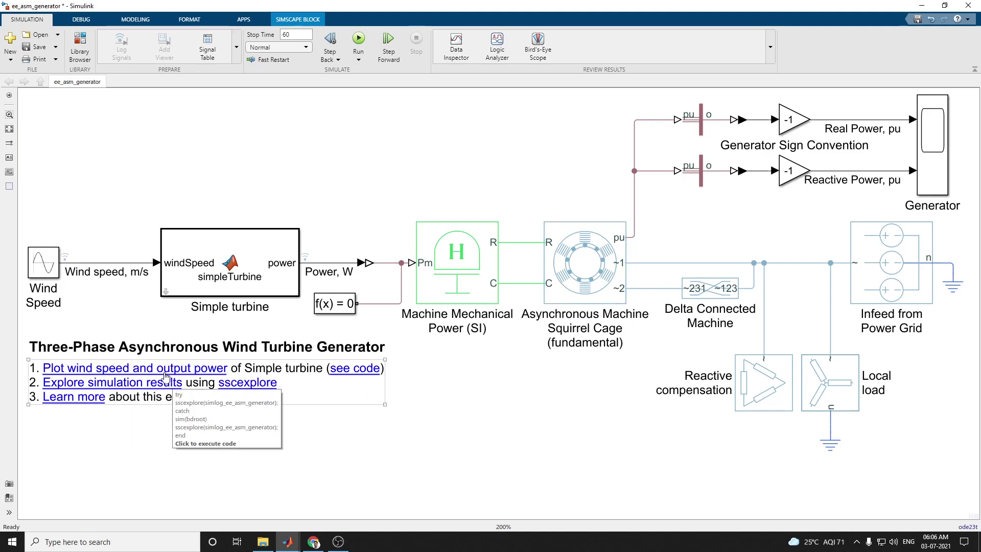
Step: Plot the Simple turbine's wind speed and output power, enlarge the figure to examine both curves, and return to the model
left_click(164, 374)
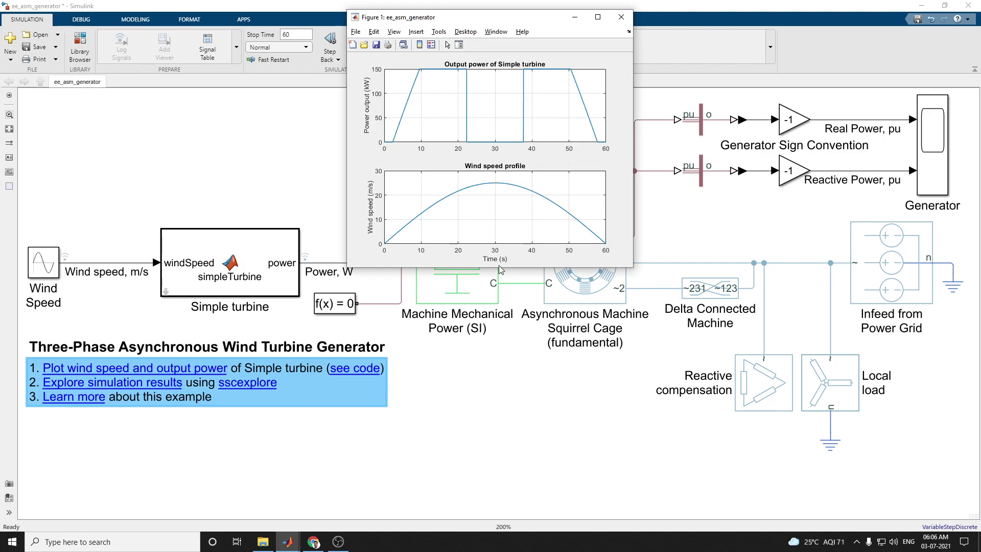
double_click(499, 267)
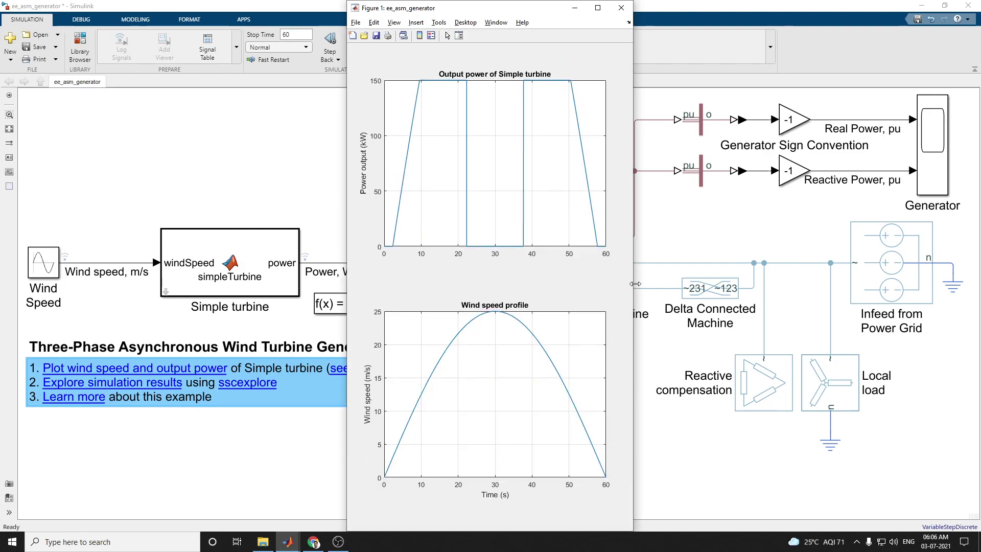
left_click_drag(636, 284, 958, 288)
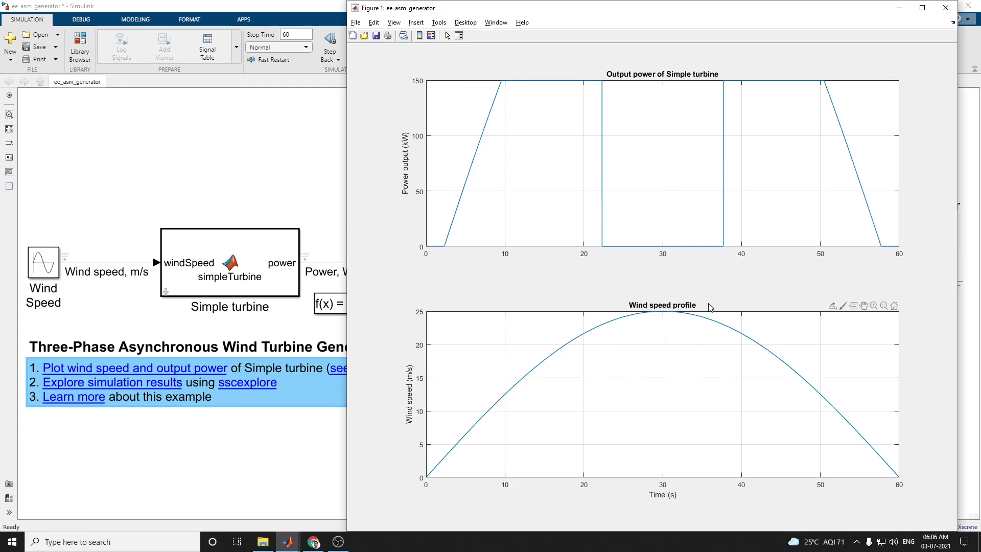
mouse_move(481, 412)
left_click(206, 179)
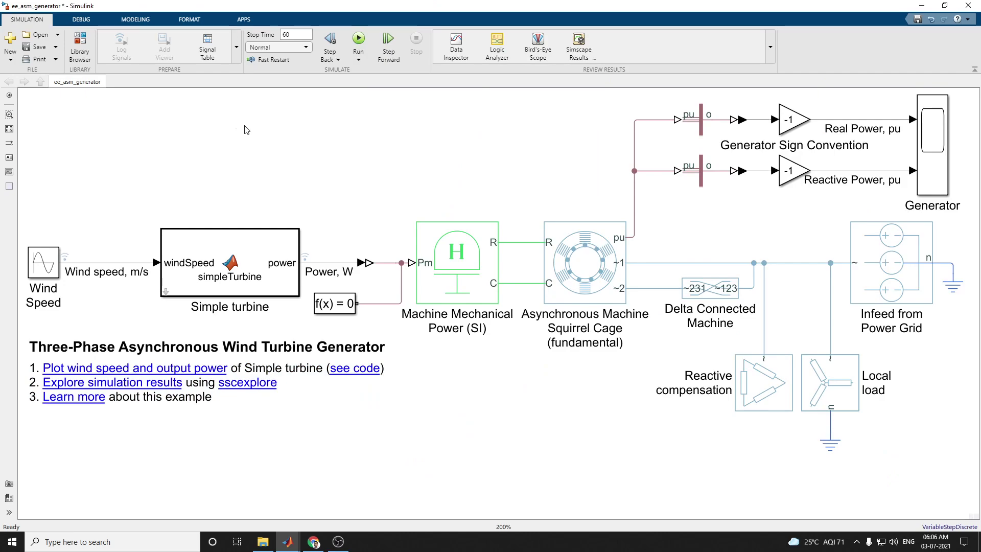
Step: Open the code behind the turbine plot, read through the ee_asm_generator_plot1results.m script, and return to the model
left_click(349, 377)
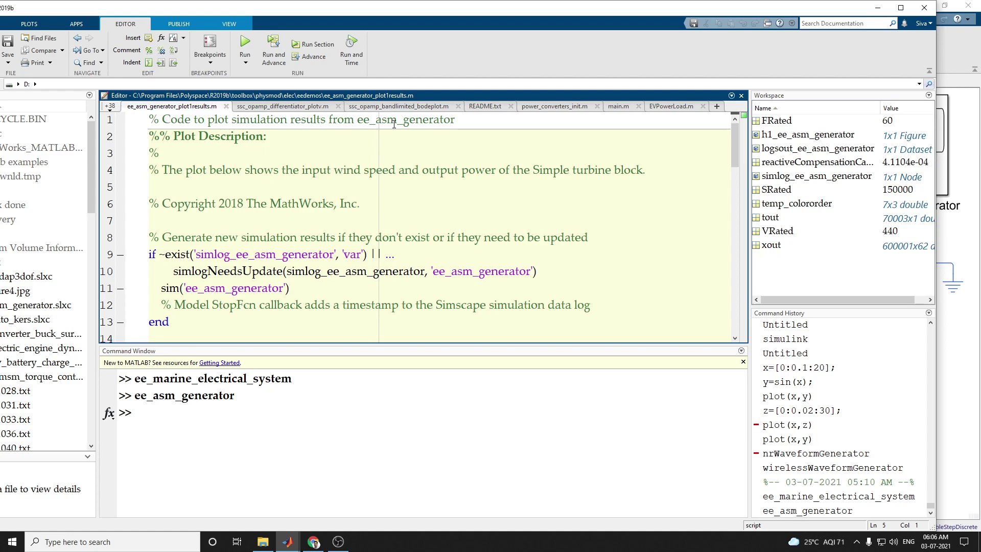
scroll(403, 220, "down", 17)
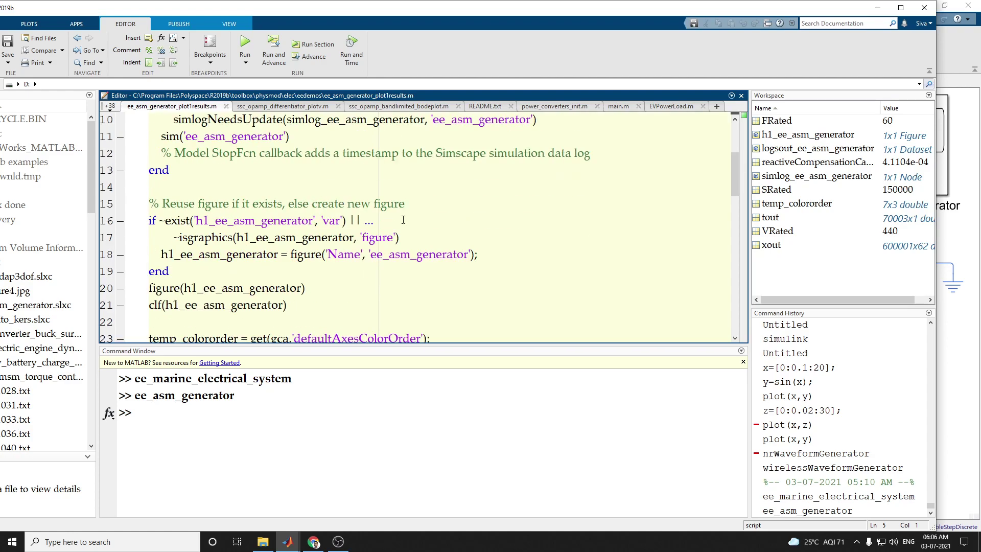
scroll(398, 233, "up", 17)
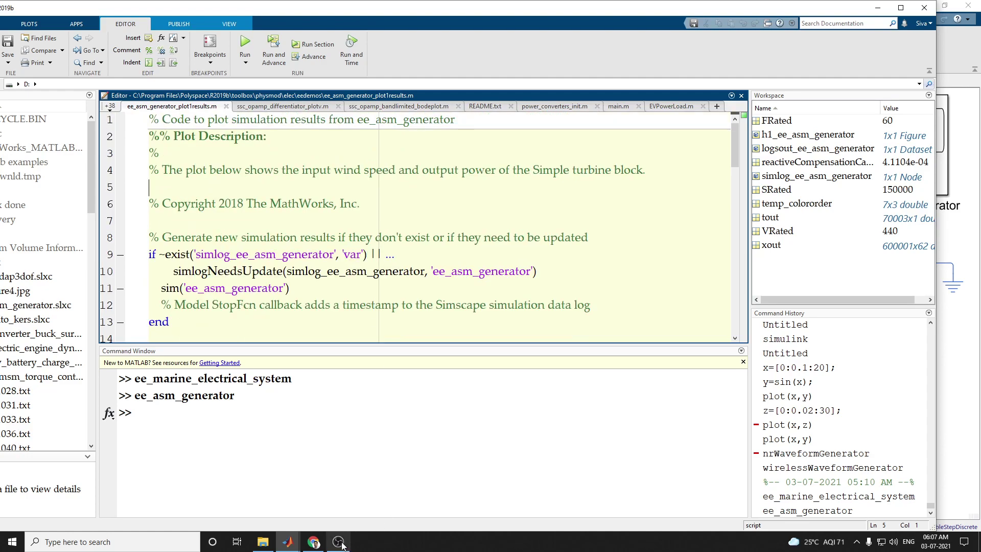
mouse_move(287, 541)
left_click(371, 503)
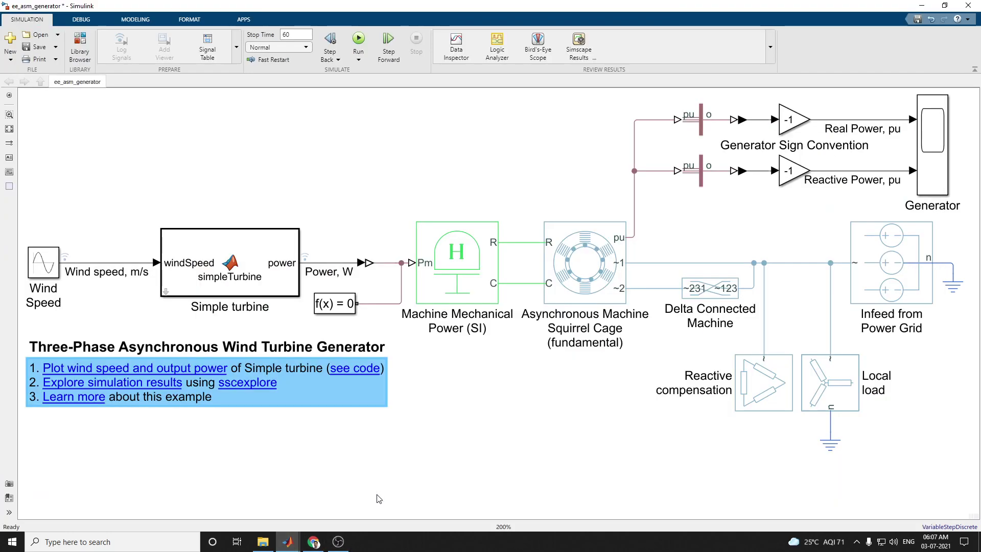
Step: Explore the simulation results in a maximized Simscape Results Explorer, viewing the pu_input and pu_output plots of ASM measurement
left_click(161, 383)
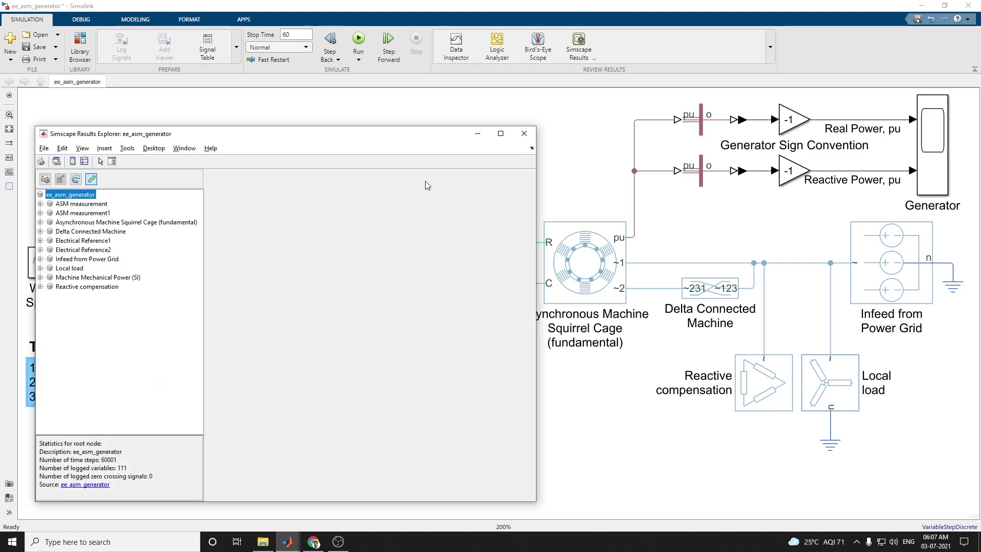
left_click(501, 133)
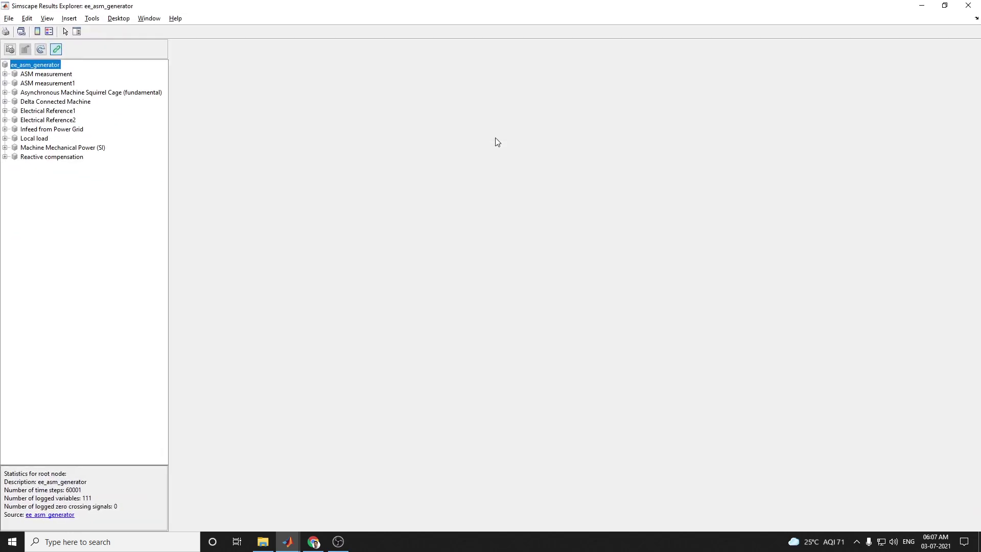
left_click(5, 74)
left_click(50, 85)
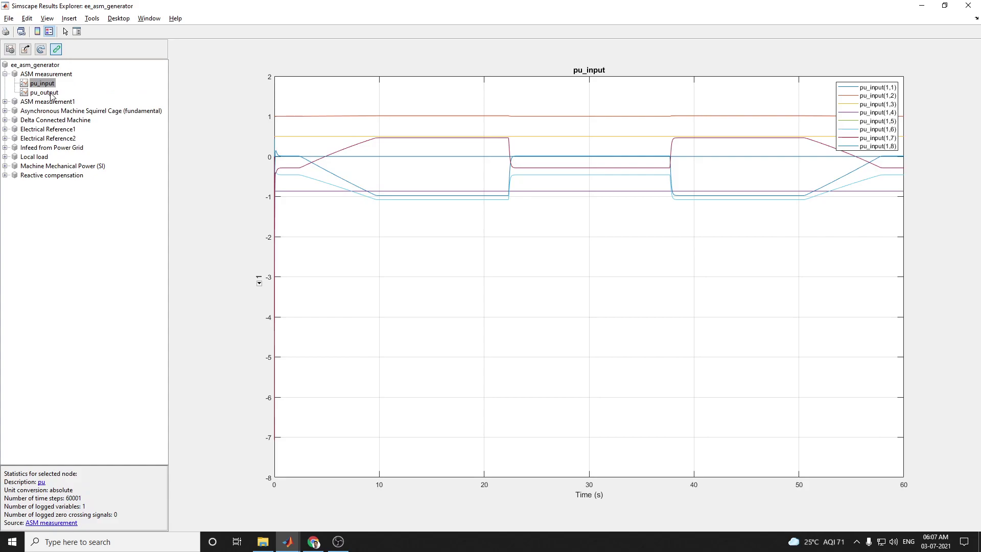
left_click(51, 94)
left_click(56, 75)
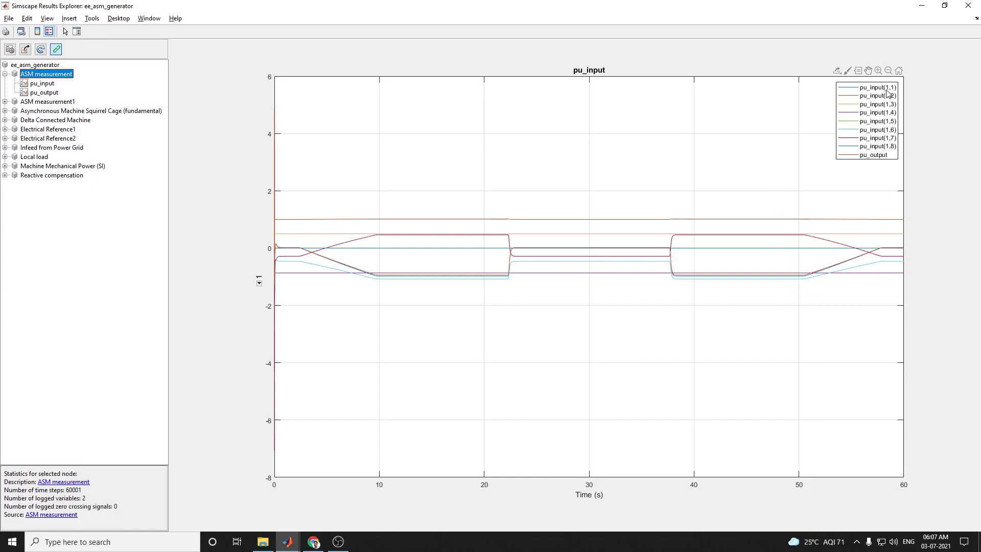
left_click(37, 84)
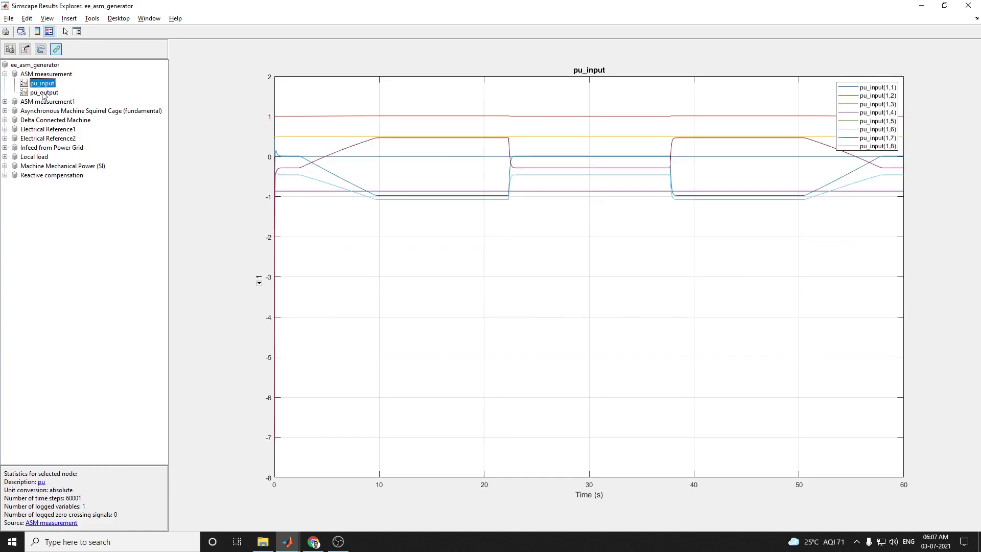
left_click(43, 93)
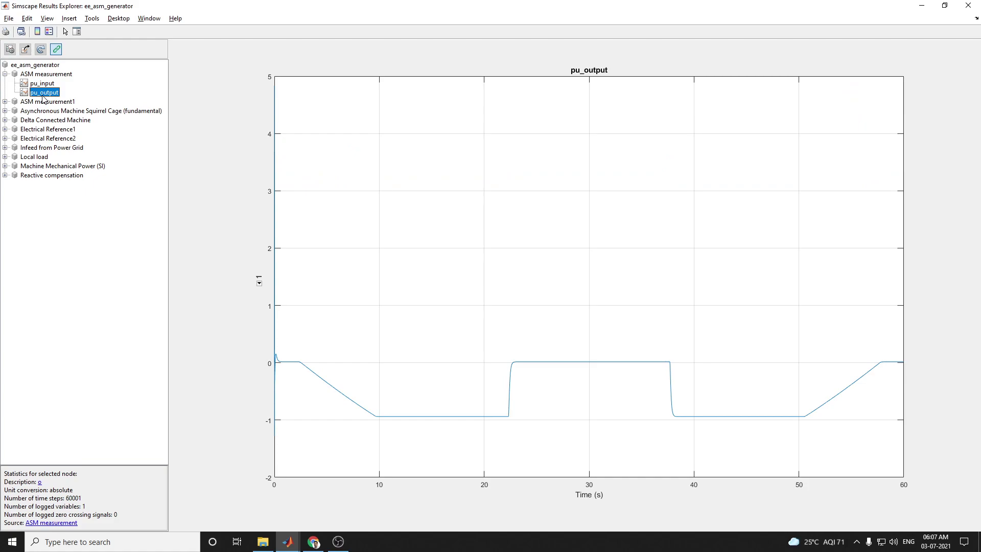
Step: Collapse ASM measurement and view the pu_input and pu_output plots of ASM measurement1
left_click(5, 74)
left_click(5, 83)
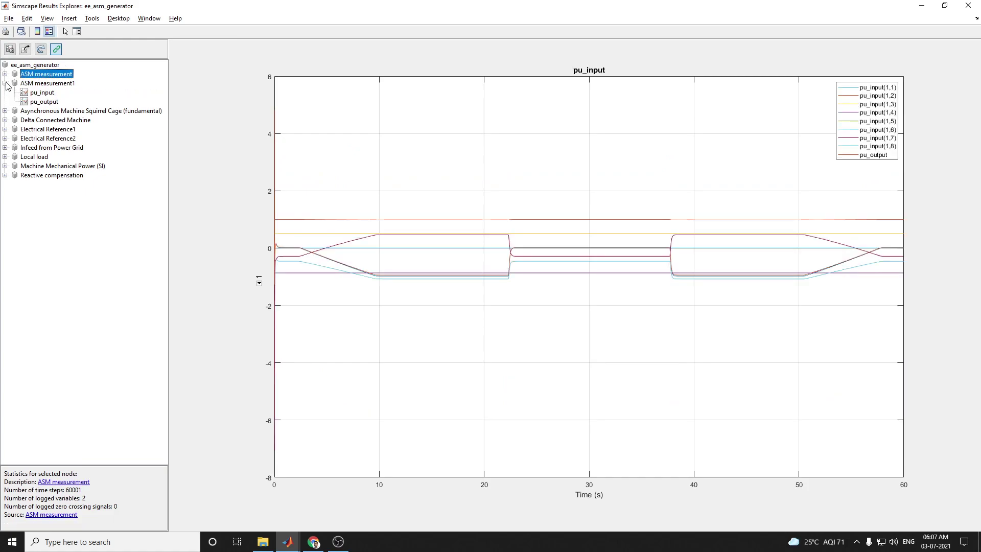
left_click(39, 94)
left_click(43, 102)
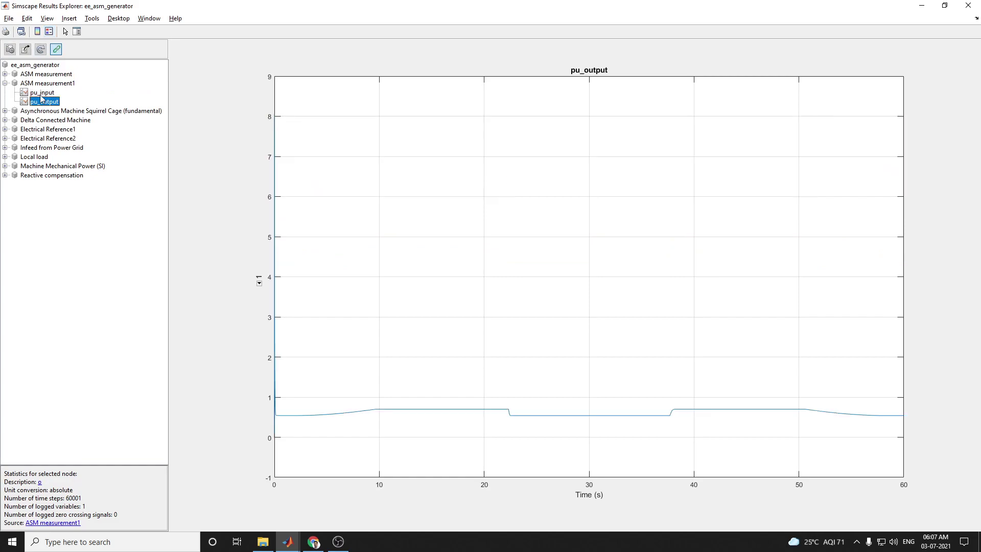
Step: Collapse ASM measurement1 and view the C, I, N2 and angular_position results of Asynchronous Machine Squirrel Cage (fundamental), collapsing that node when done
left_click(5, 83)
left_click(100, 93)
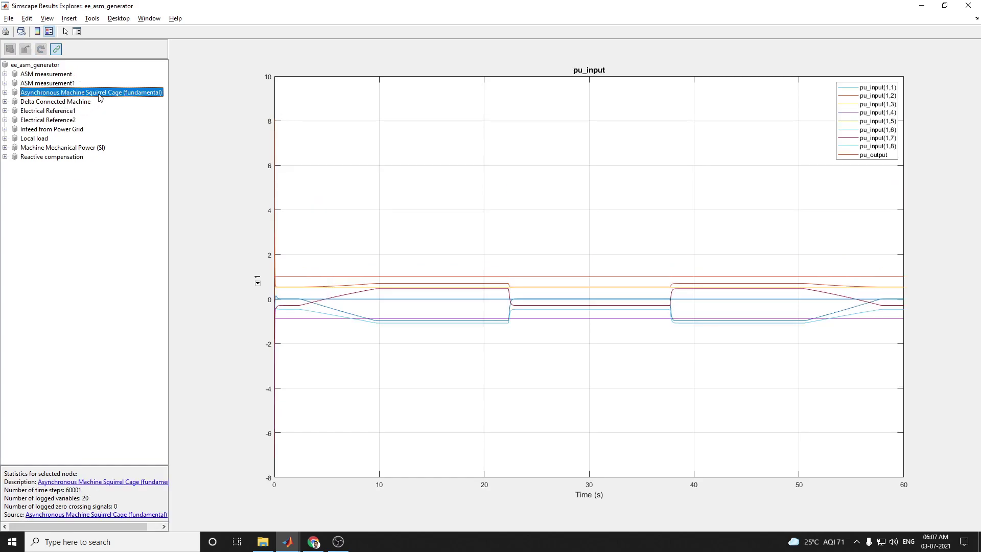
left_click(6, 93)
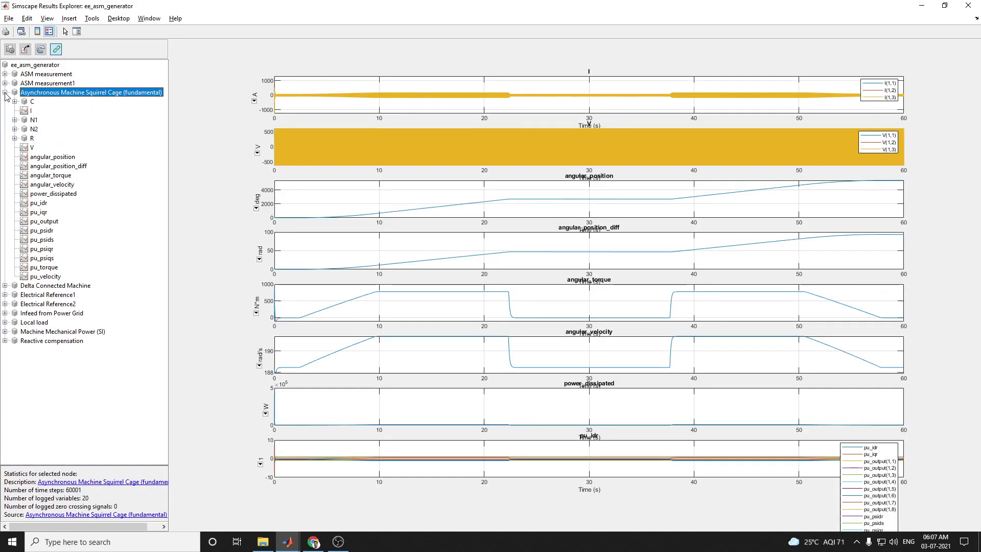
left_click(32, 102)
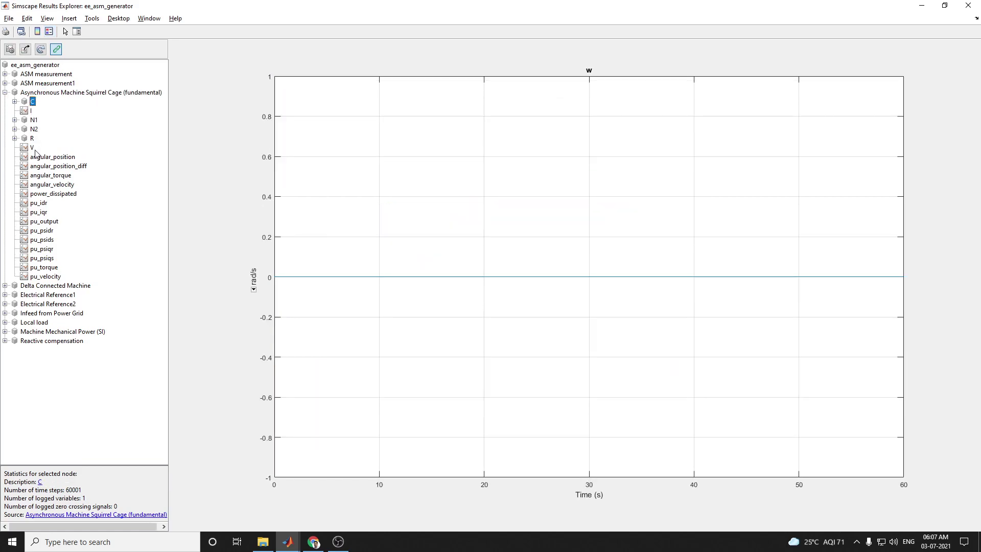
left_click(37, 113)
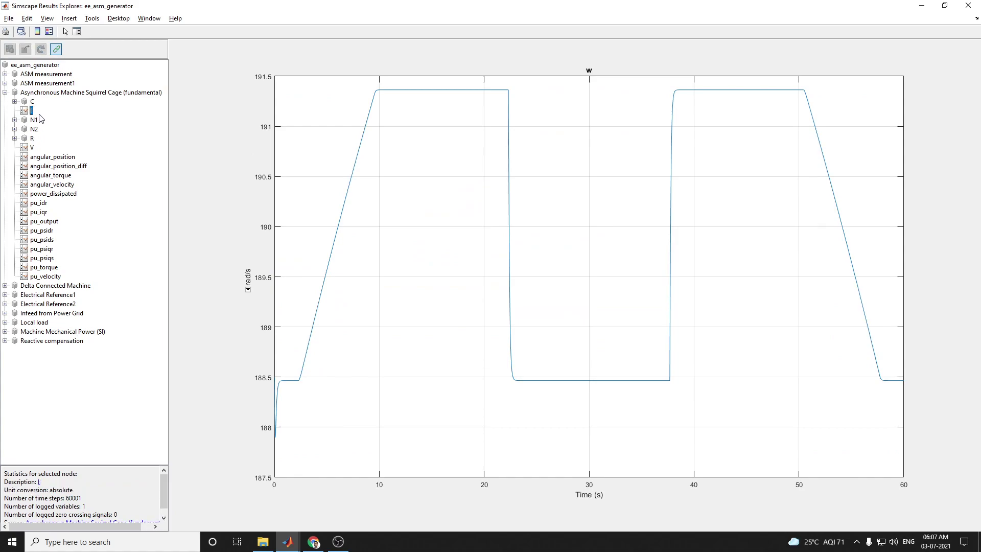
left_click(35, 130)
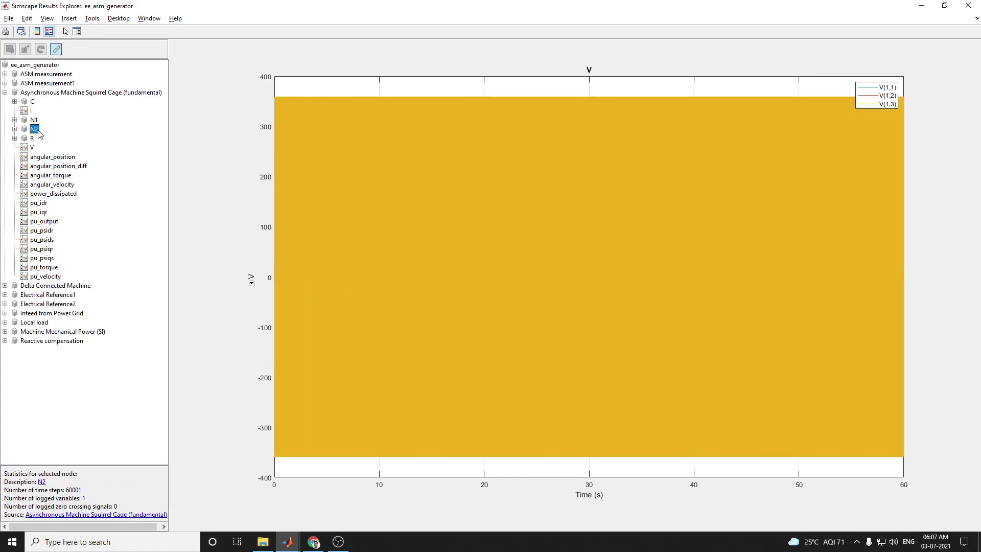
left_click(32, 155)
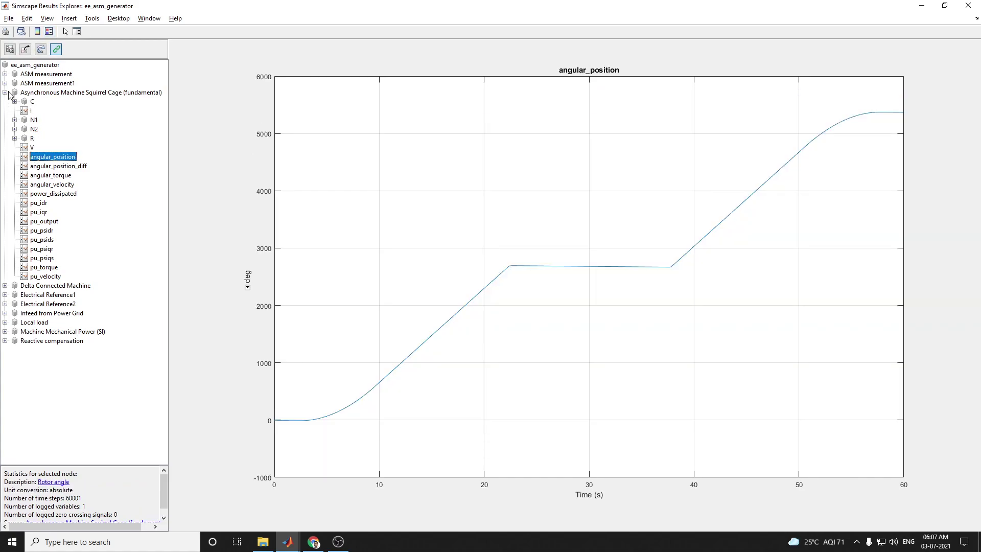
left_click(4, 93)
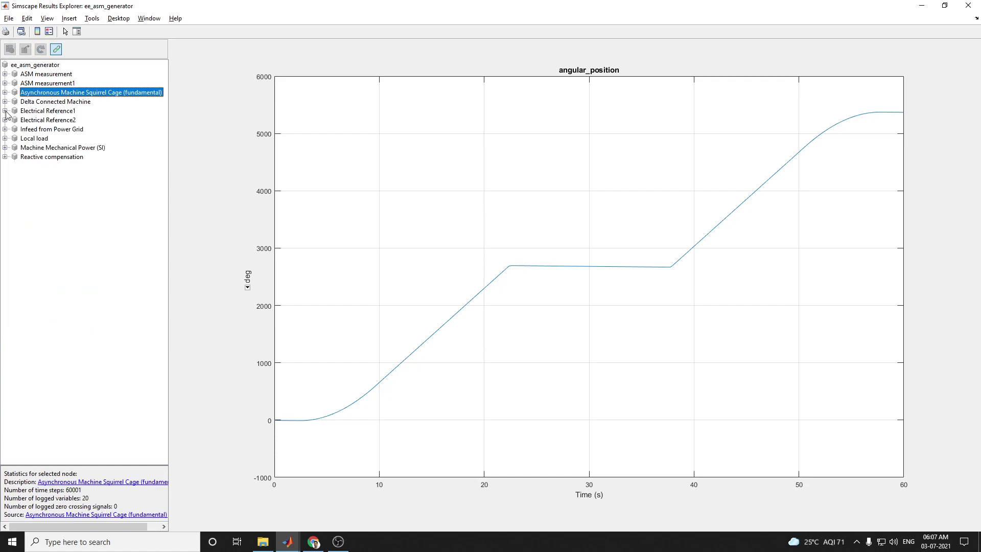
Step: Expand Delta Connected Machine and step through its logged results down to the phase_splitter_123 current plot
left_click(5, 101)
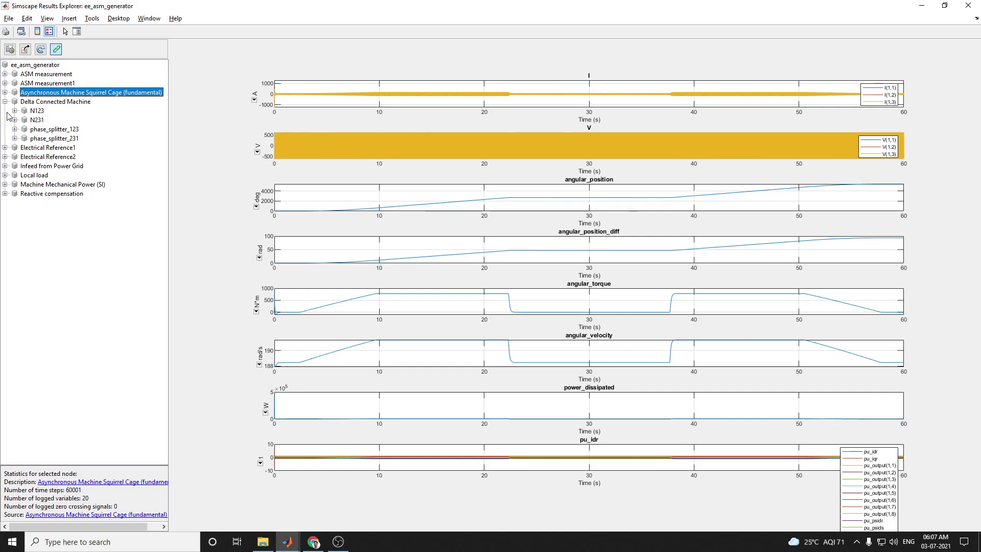
key("Down")
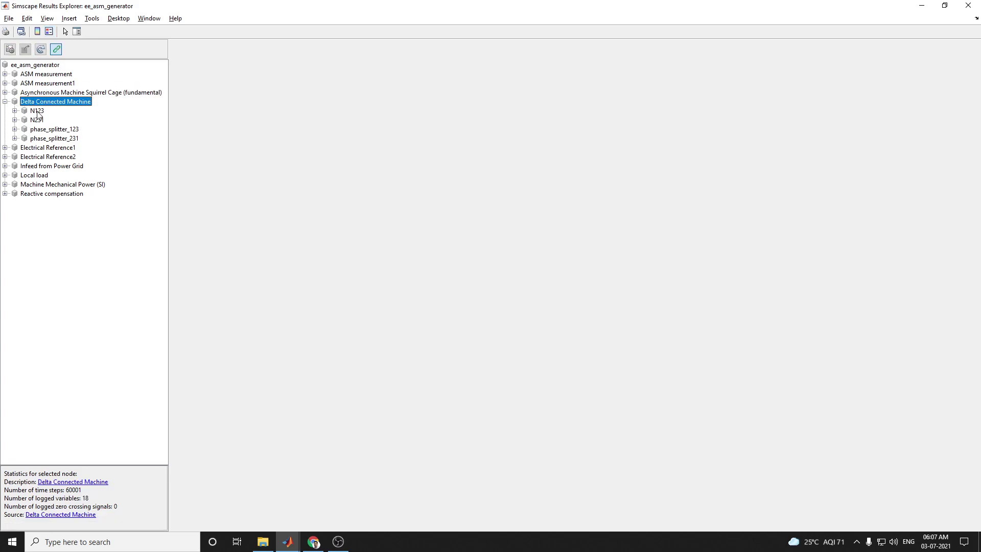
key("Down")
key("Down")
key("Down")
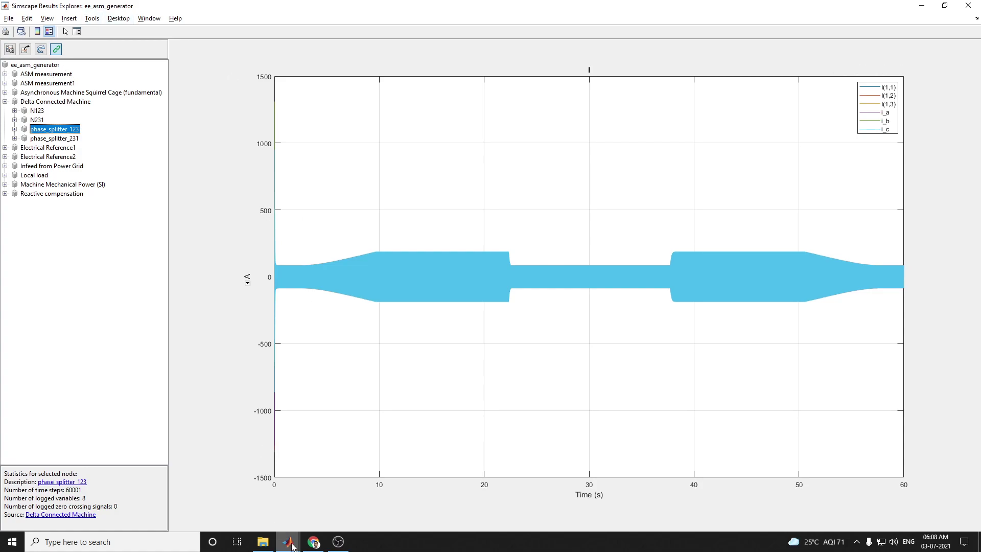
Step: Switch to the Simulink model and read the Delta Connected Machine block's parameters description, closing the dialog and dismissing the block's options
mouse_move(291, 547)
left_click(306, 503)
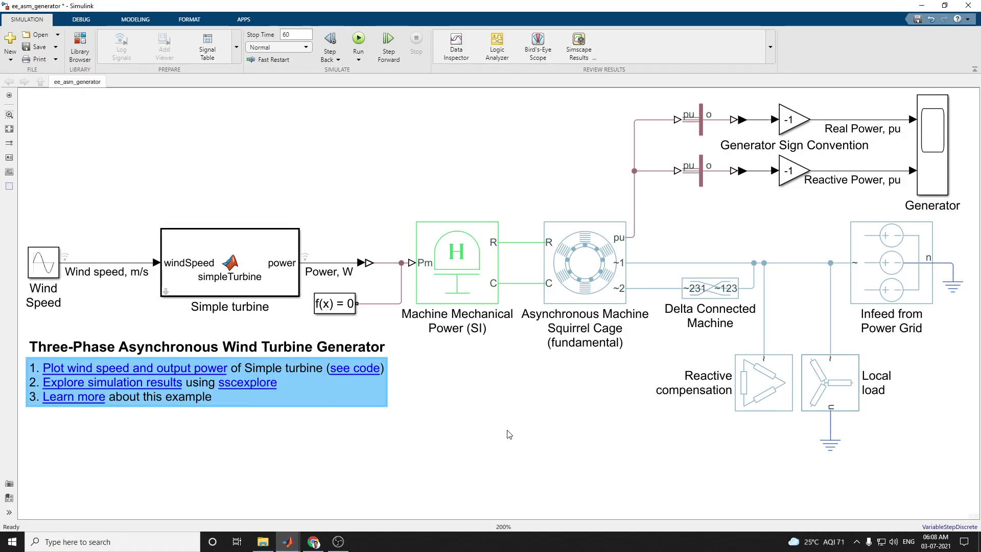
left_click(704, 292)
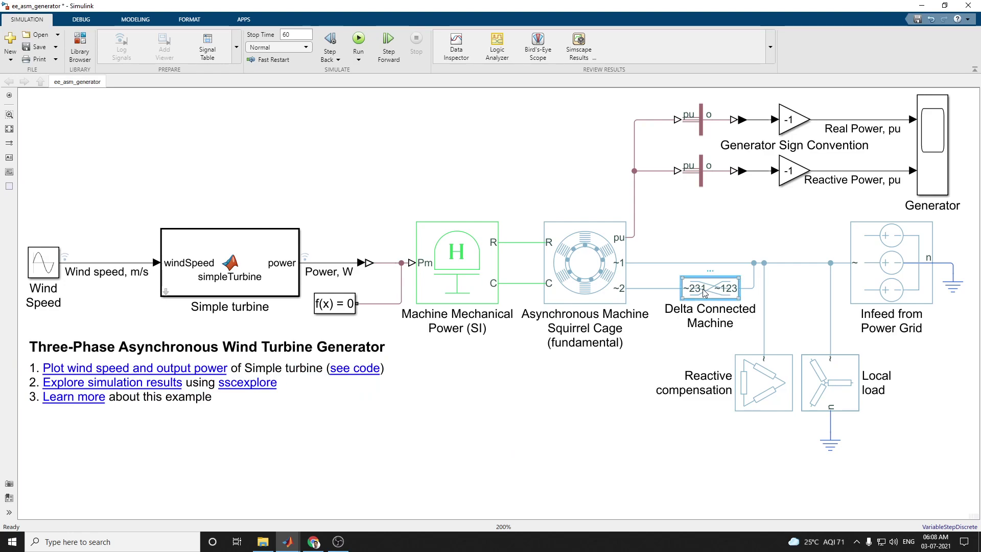
double_click(704, 292)
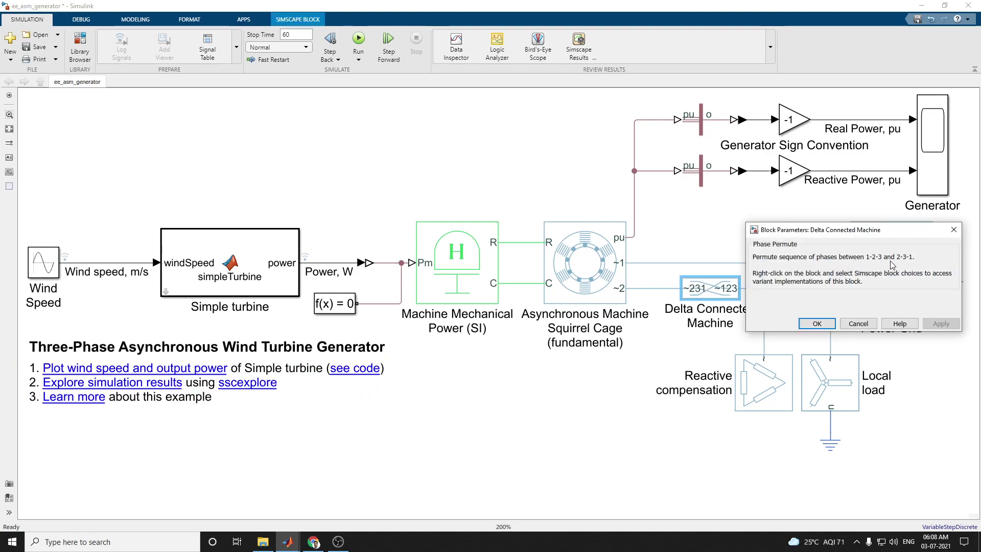
left_click(953, 229)
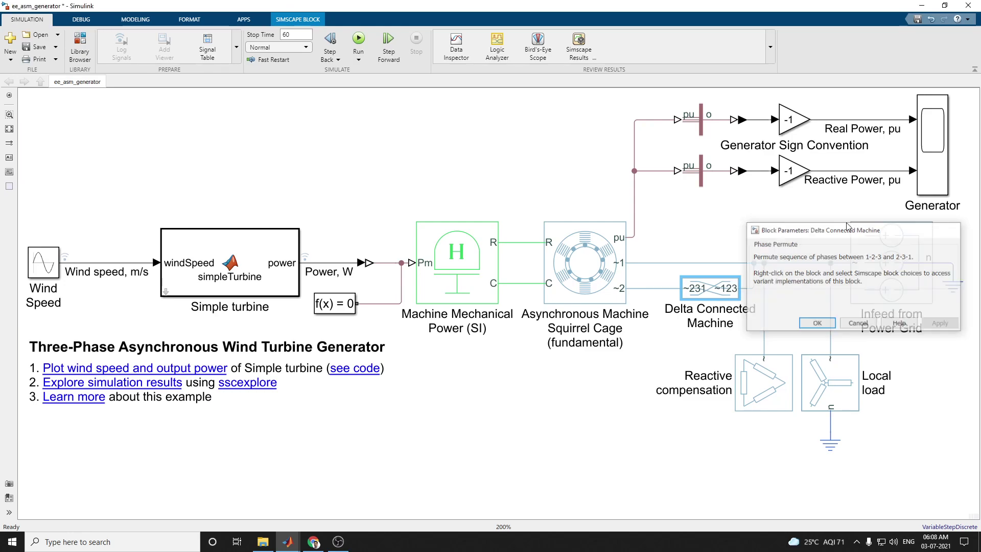
right_click(718, 286)
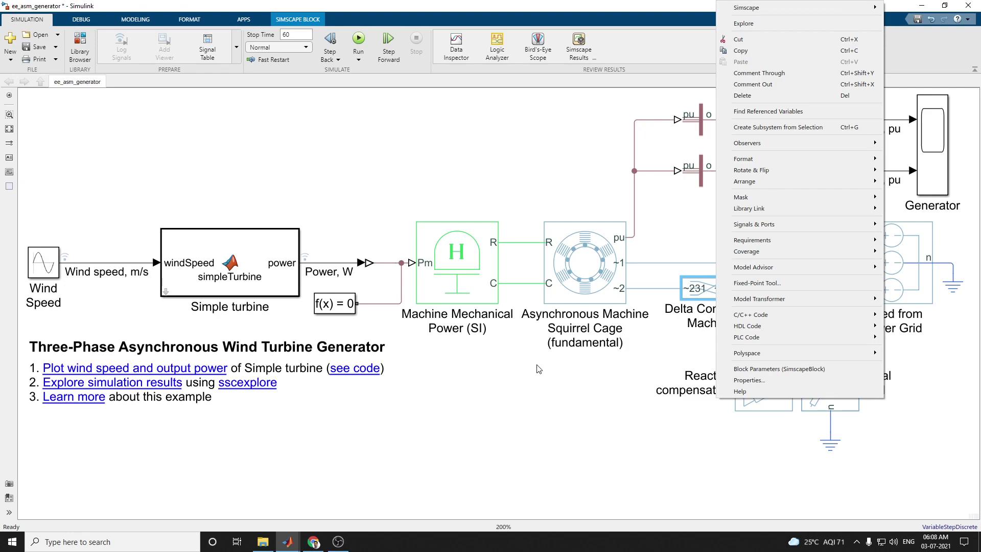
left_click(551, 443)
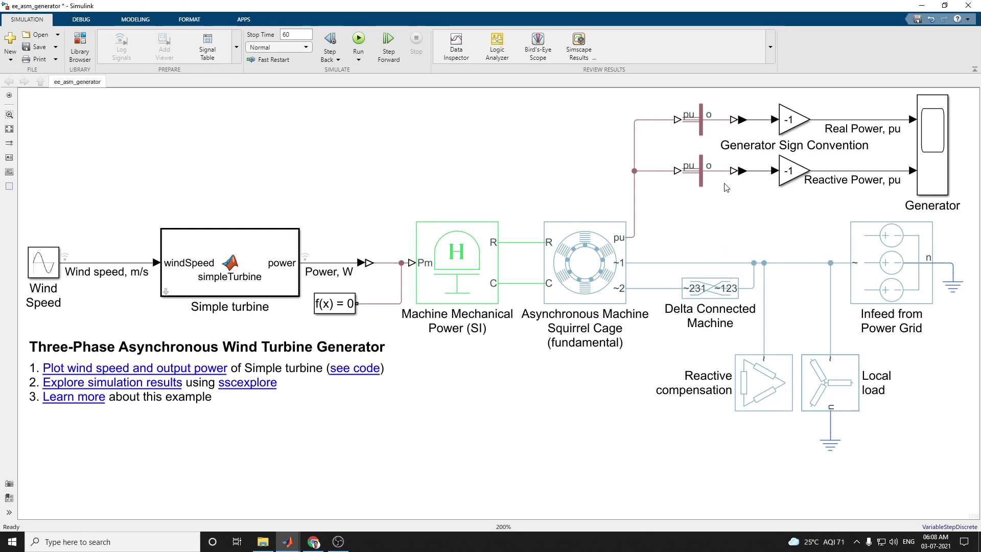
left_click(724, 310)
left_click(737, 348)
Step: Return to the Simscape Results Explorer and examine the N123 voltage plot of Delta Connected Machine, zooming in and back out
mouse_move(300, 534)
left_click(478, 500)
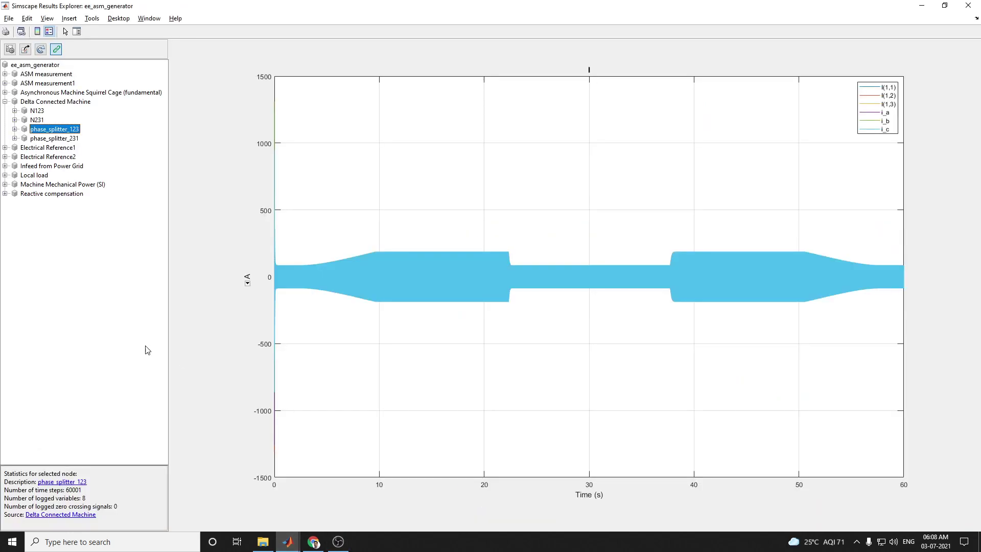
left_click(46, 106)
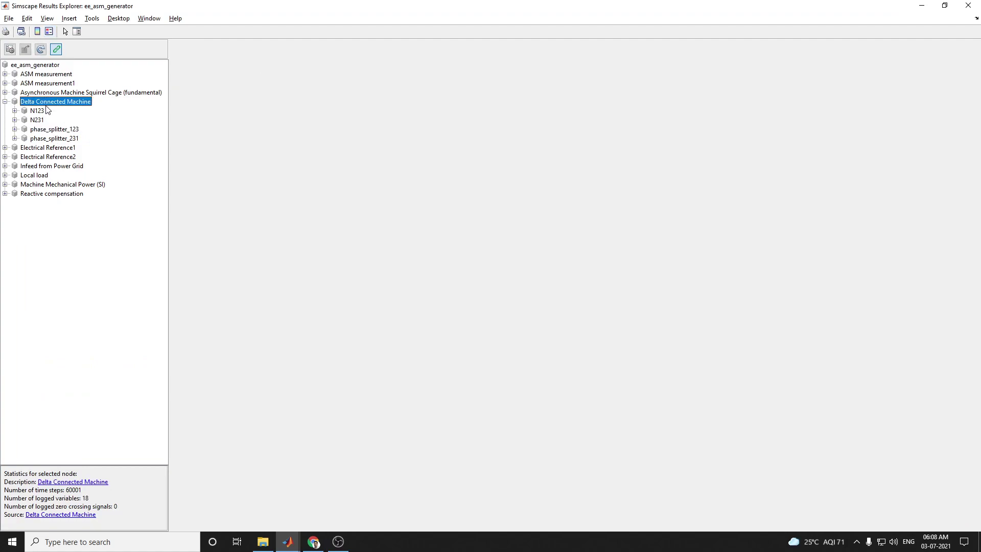
left_click(38, 112)
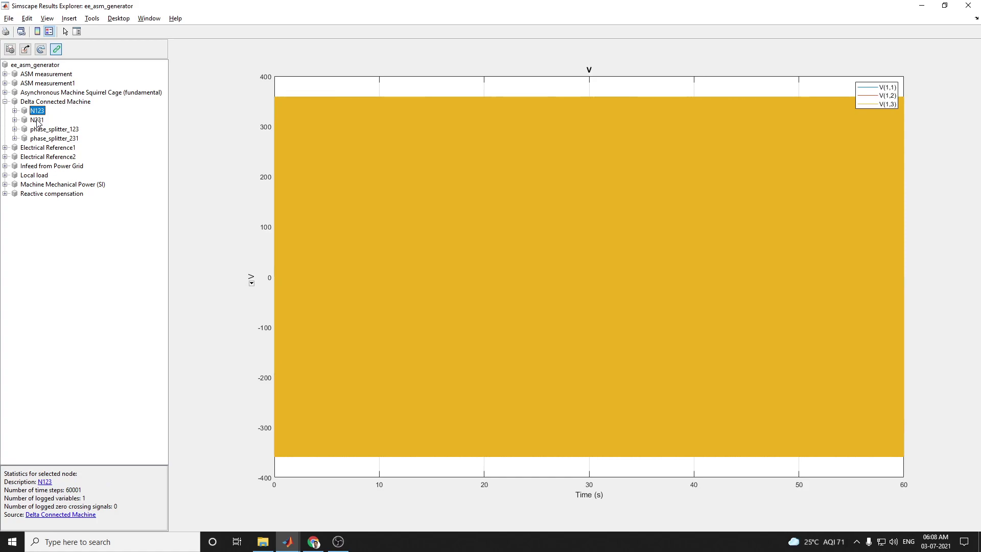
scroll(517, 250, "up", 2)
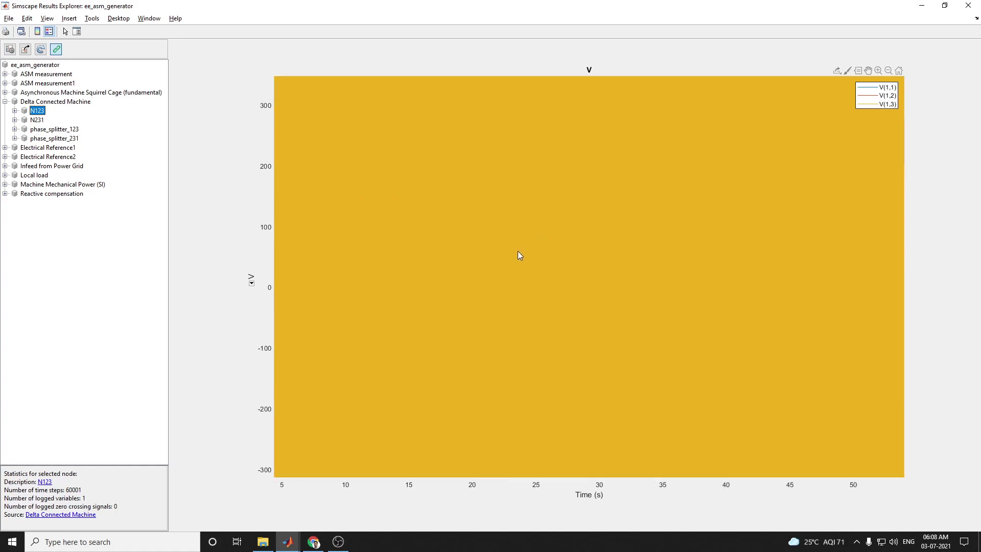
scroll(521, 259, "down", 3)
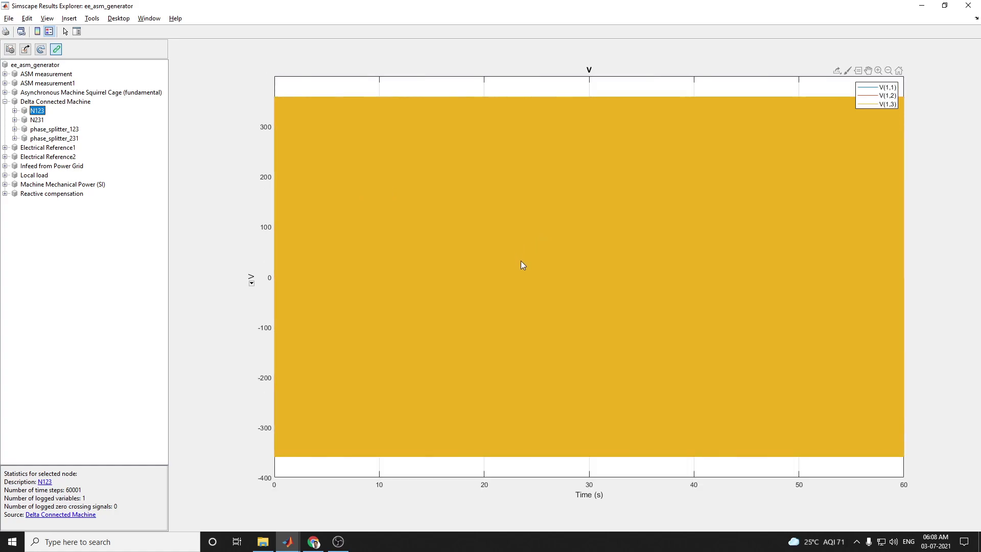
left_click(888, 72)
scroll(524, 283, "up", 2)
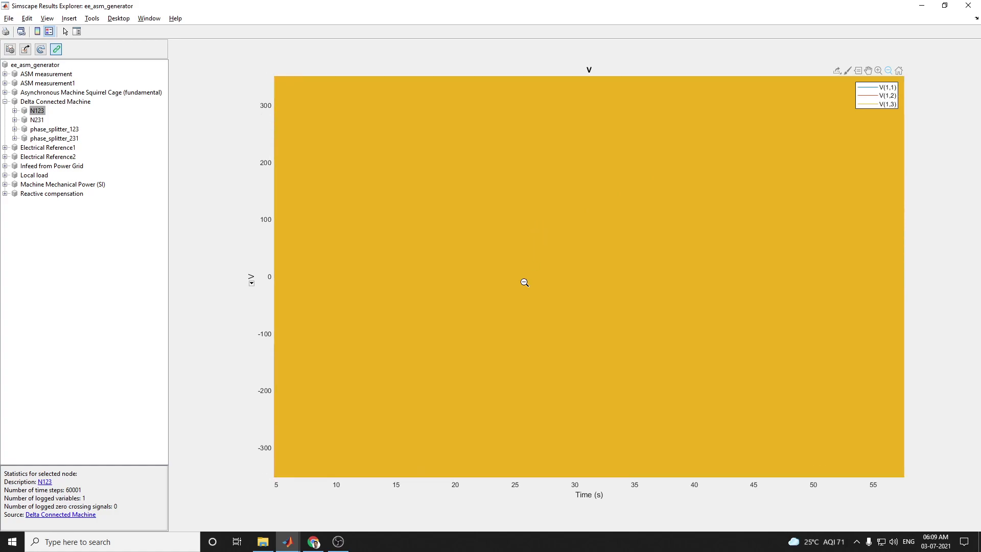
scroll(524, 284, "down", 2)
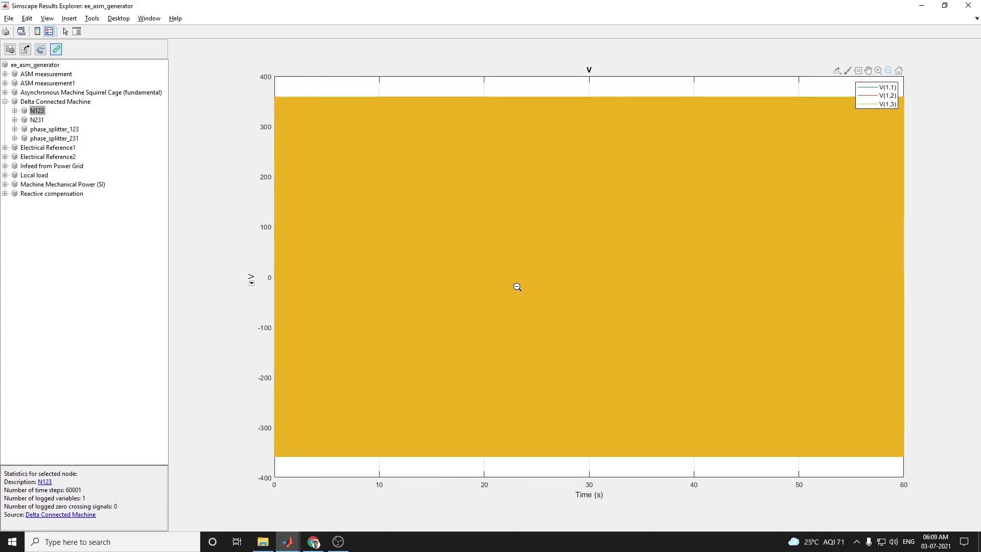
Step: Expand Electrical Reference2 and its V node to view the voltage plot v
left_click(33, 157)
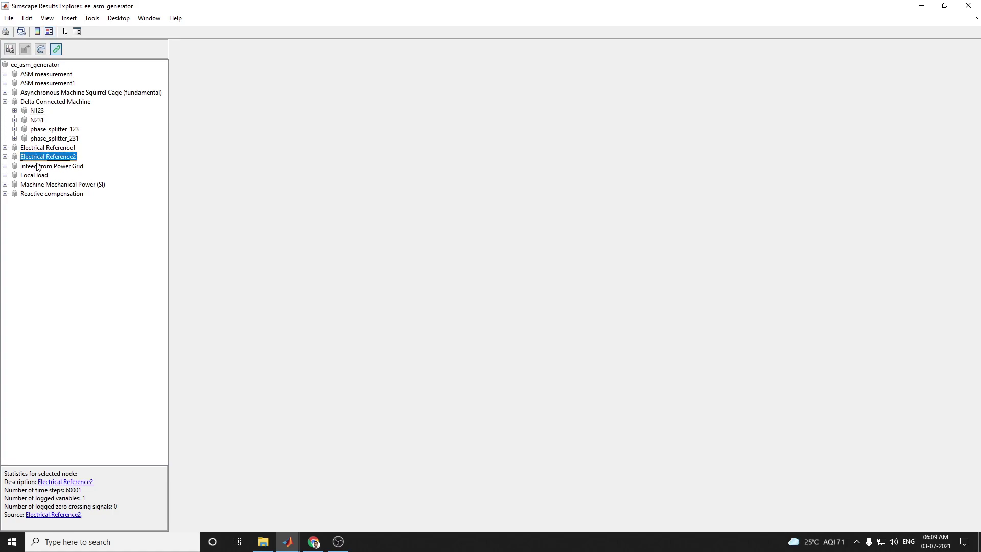
left_click(5, 156)
left_click(28, 166)
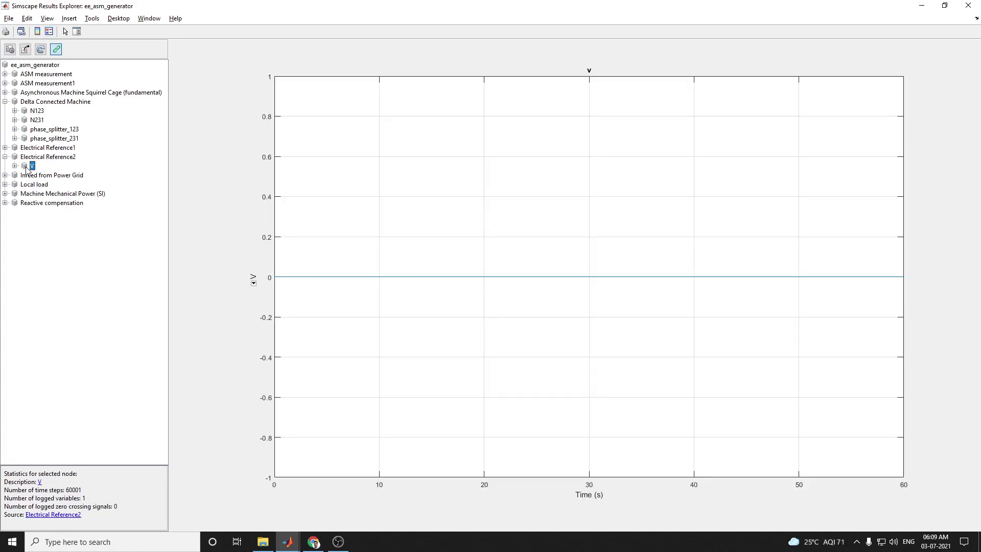
left_click(15, 165)
left_click(46, 177)
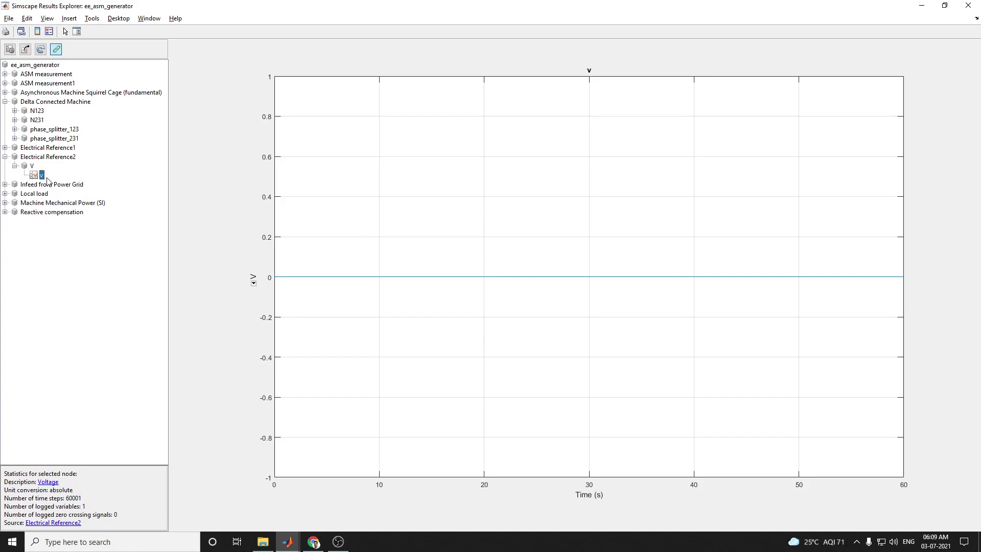
Step: View the overall plots of Infeed from Power Grid, expand it, and view its I and V_impedance results
left_click(48, 185)
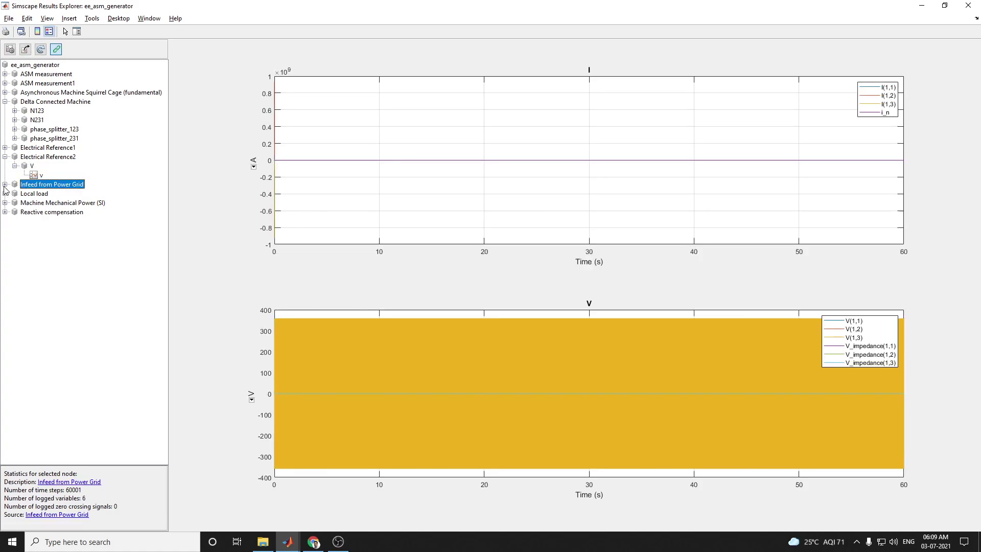
left_click(4, 184)
left_click(25, 194)
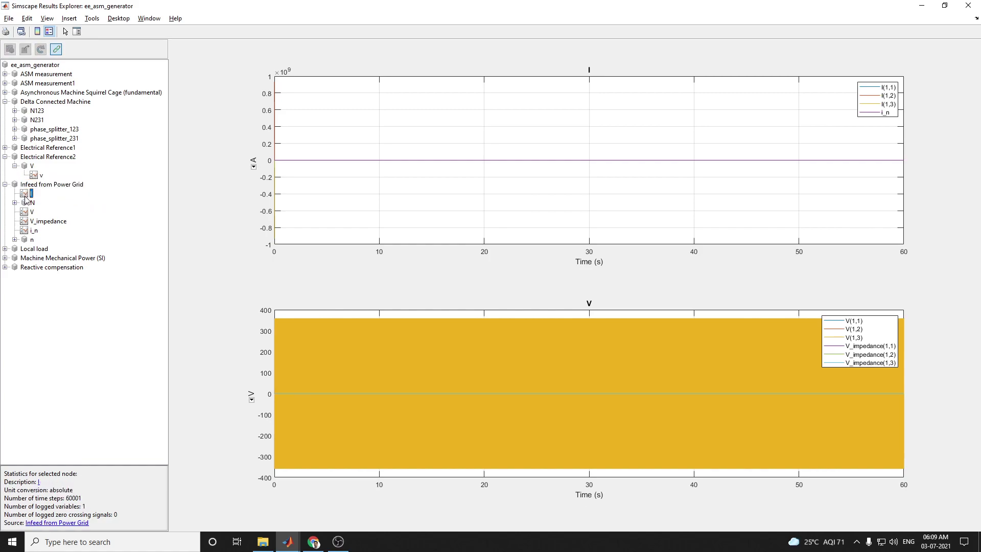
left_click(38, 220)
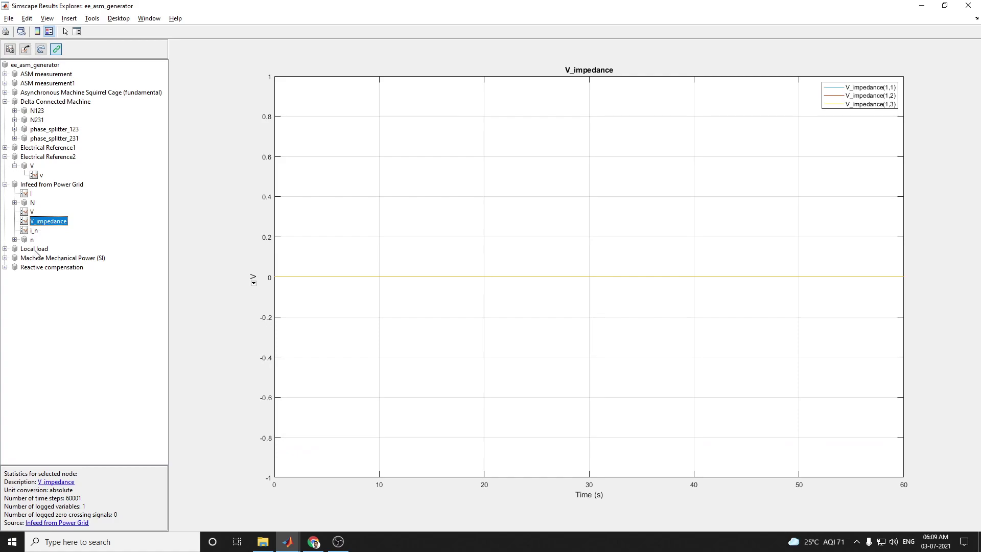
Step: Expand Local load and view its neutral_point and wye_impedance results
left_click(34, 249)
left_click(4, 249)
left_click(46, 276)
left_click(49, 285)
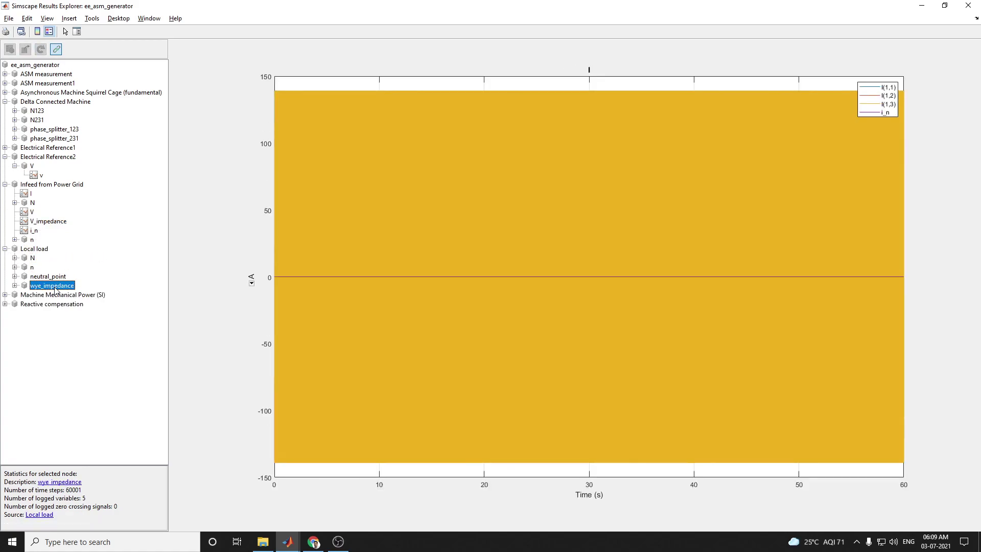
Step: Expand Machine Mechanical Power (SI) and view its Pm, t and t0 plots
left_click(5, 295)
left_click(35, 312)
left_click(31, 331)
left_click(32, 340)
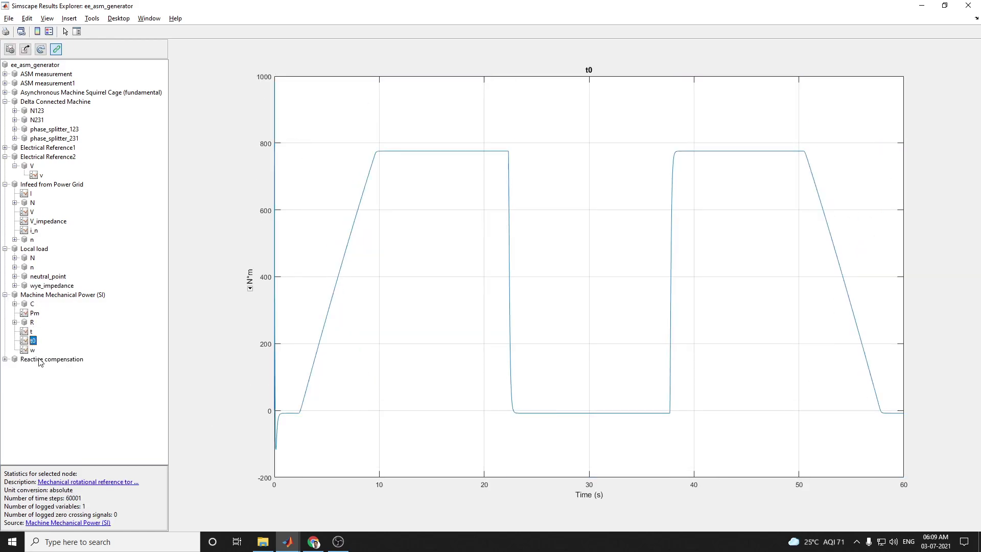
Step: Expand Reactive compensation, view its N result, and look through delta_Xabc's a, delta_impedance, phase_splitter and phase_permute nodes
left_click(5, 359)
left_click(32, 369)
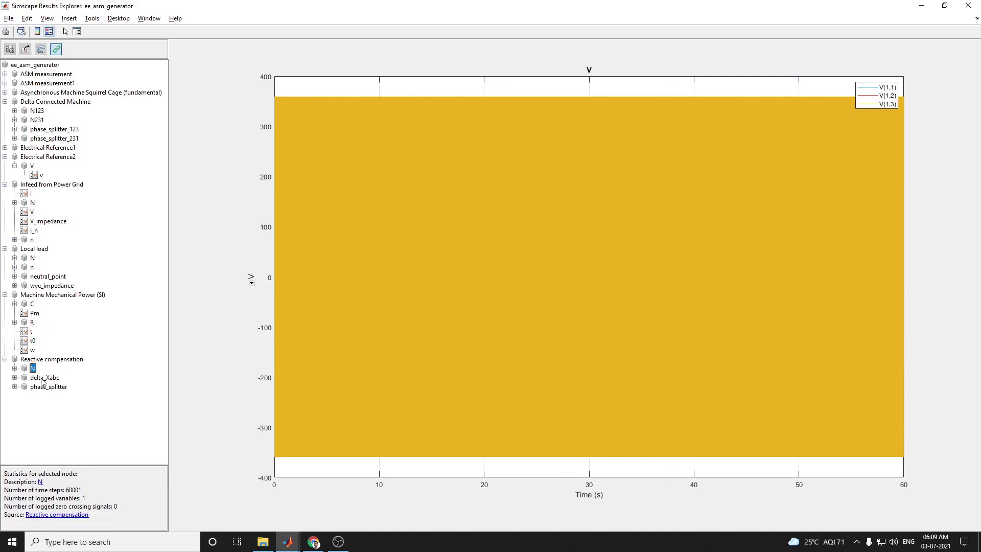
left_click(43, 377)
left_click(15, 377)
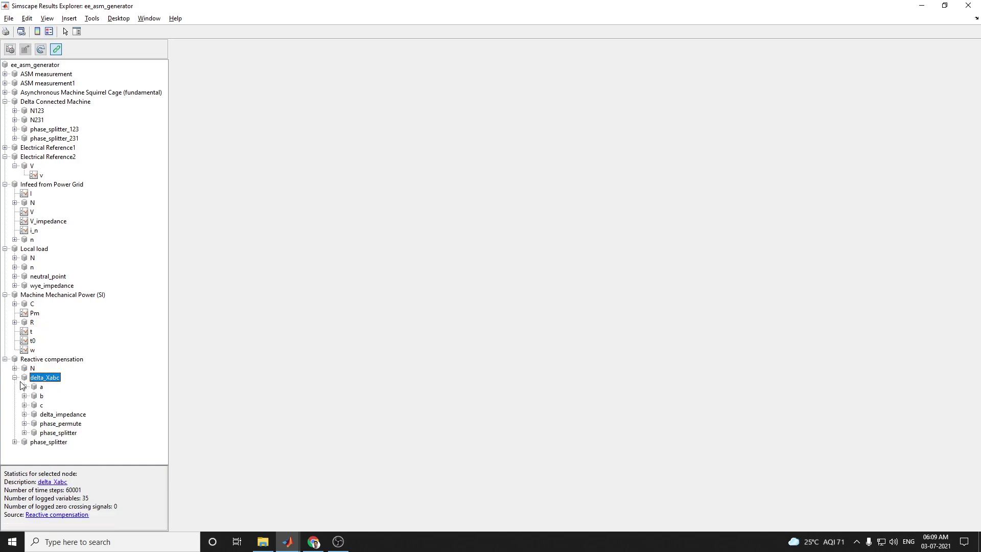
left_click(41, 387)
left_click(62, 415)
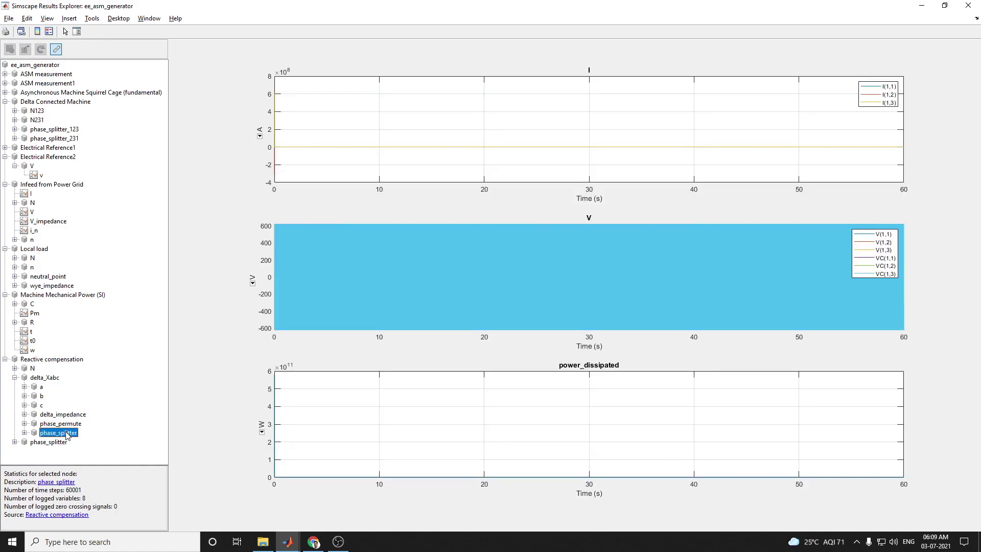
left_click(65, 426)
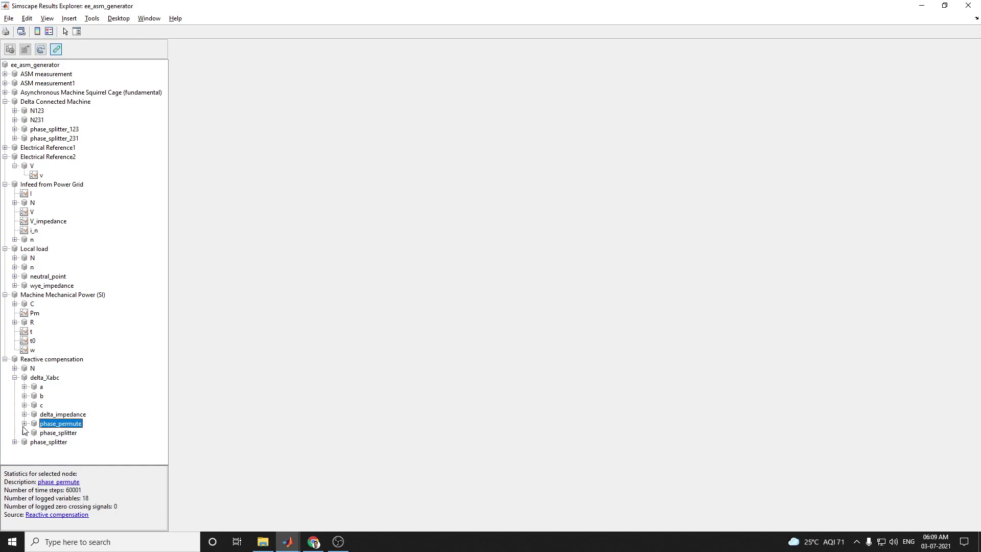
Step: Expand phase_permute under Reactive compensation's delta_Xabc, view its N123 and N231 nodes, and view N123's V plot
left_click(24, 424)
left_click(57, 423)
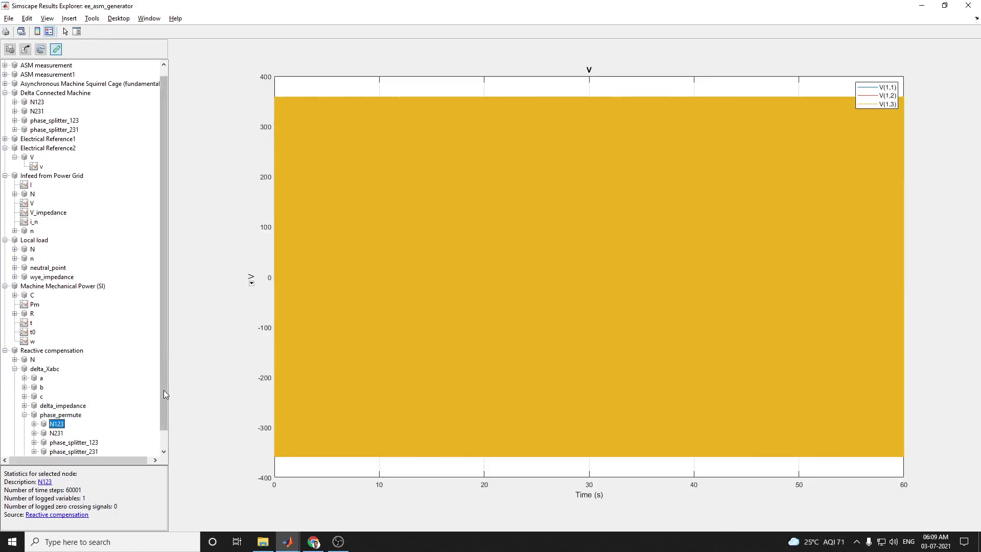
scroll(163, 400, "down", 1)
left_click(43, 414)
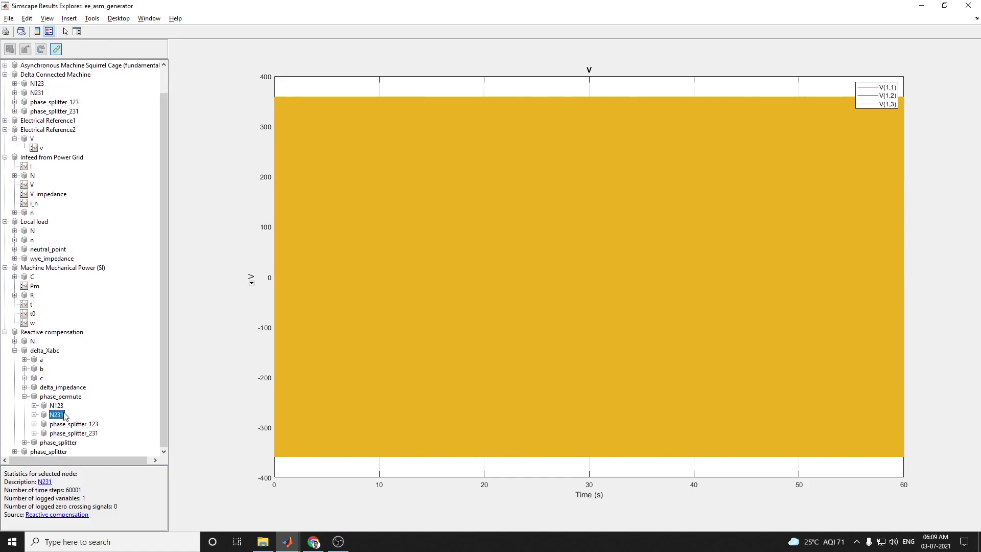
left_click(35, 404)
left_click(61, 414)
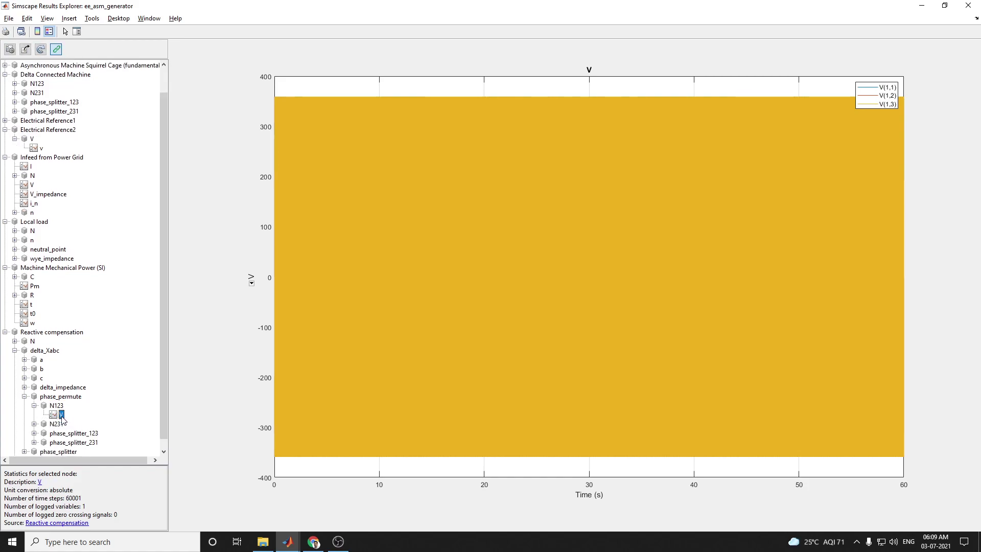
Step: View the phase_splitter_123 results inside phase_permute, and view and expand delta_Xabc's phase_splitter
left_click(72, 433)
scroll(159, 431, "down", 1)
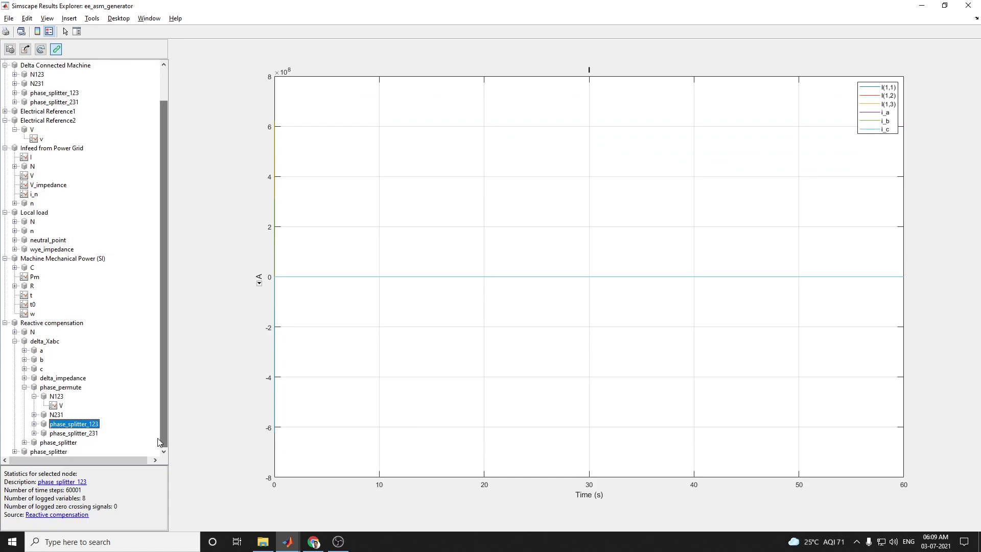
left_click(63, 442)
left_click(24, 442)
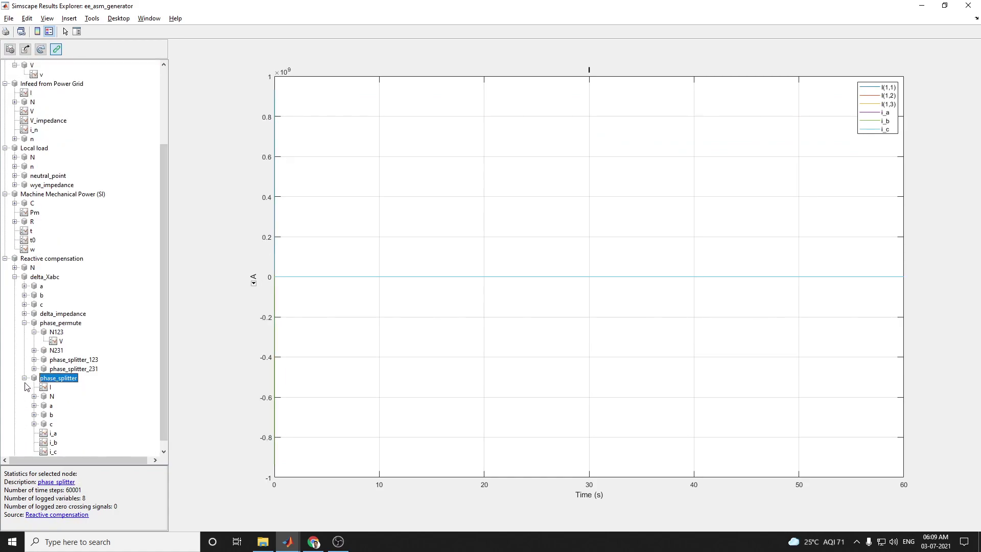
Step: Collapse all expanded component nodes in the results tree and switch back to the ee_asm_generator model in Simulink
left_click(5, 259)
left_click(5, 183)
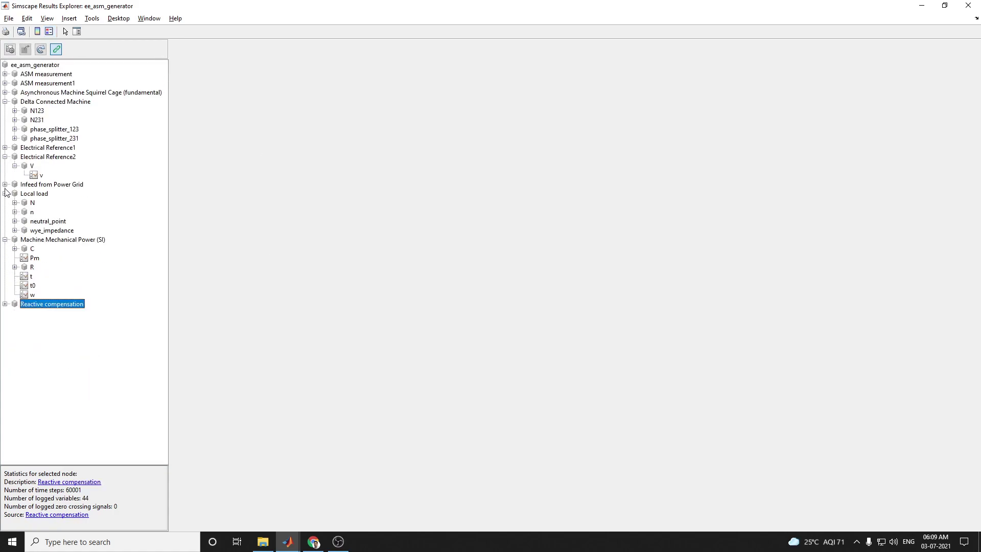
left_click(32, 165)
left_click(5, 156)
left_click(5, 174)
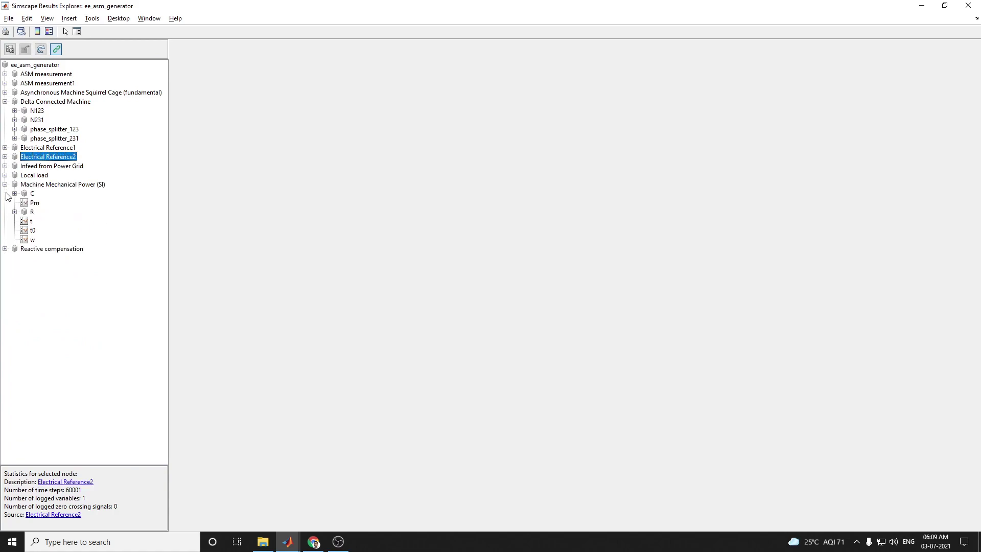
left_click(5, 184)
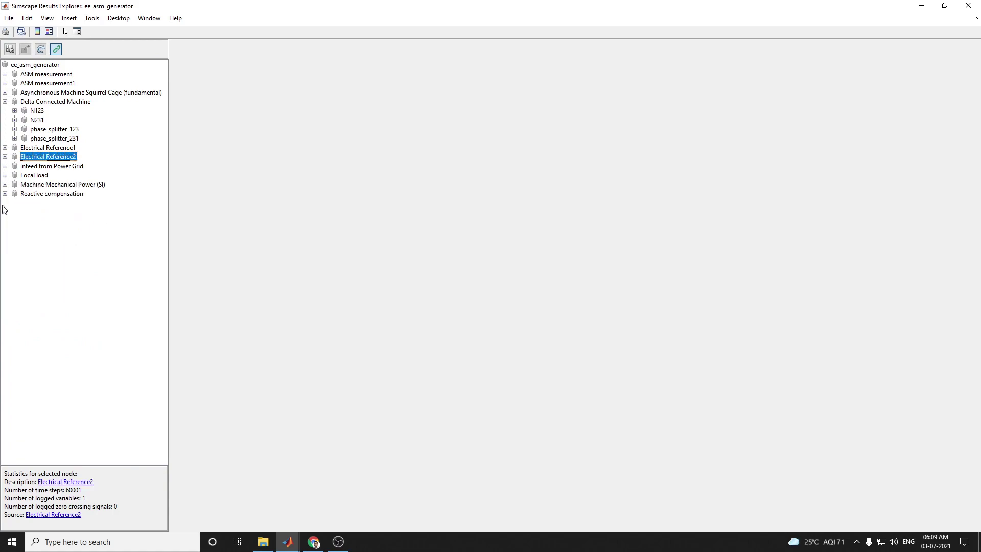
left_click(5, 101)
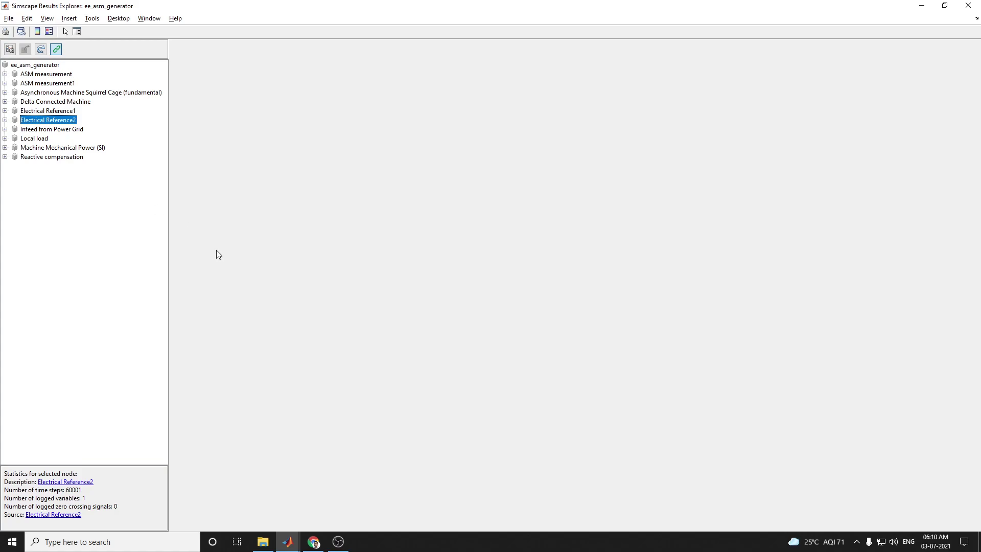
mouse_move(290, 540)
left_click(307, 493)
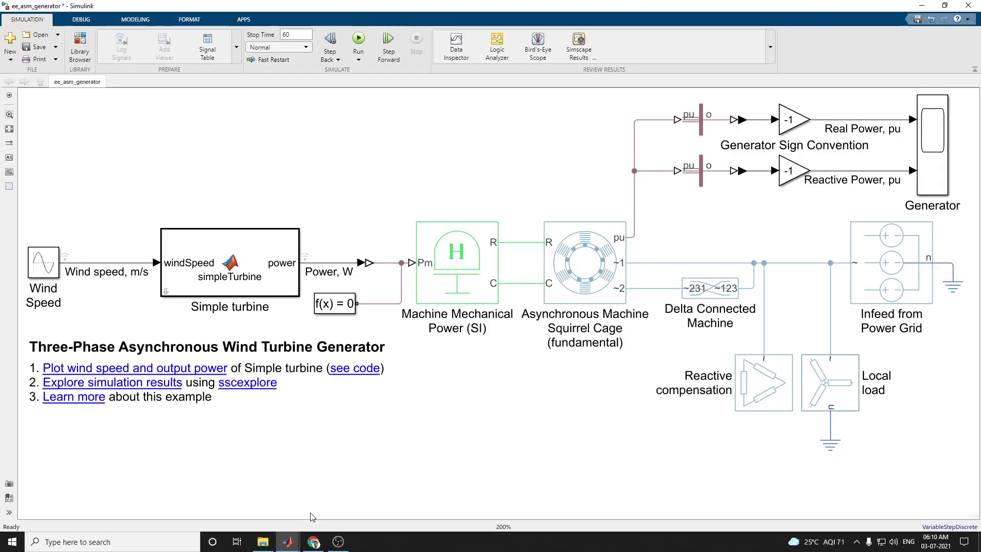